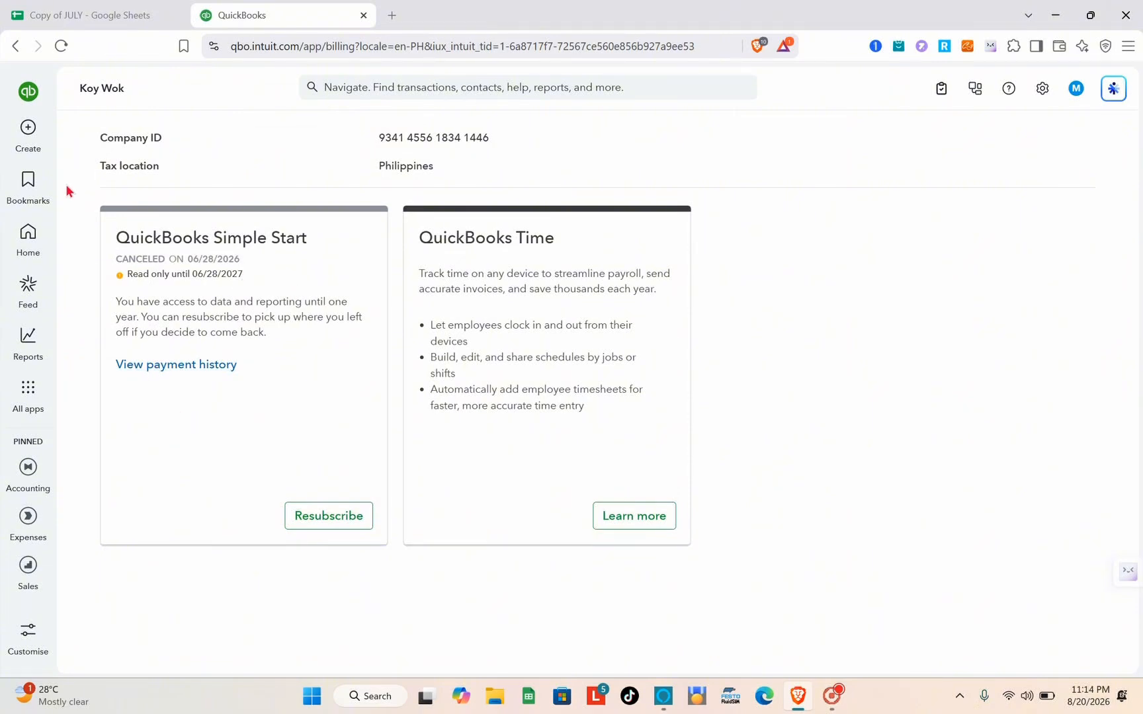
# Open the company's account settings, view the accounting section, and close the settings
pyautogui.click(18, 138)
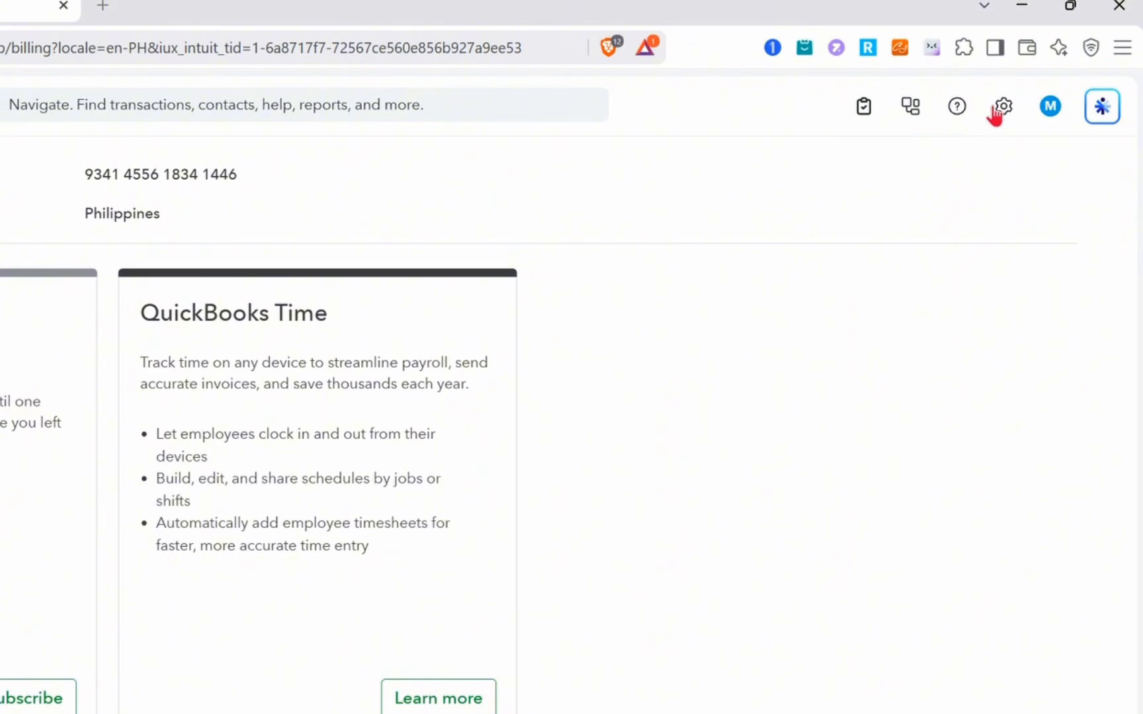
pyautogui.click(1041, 93)
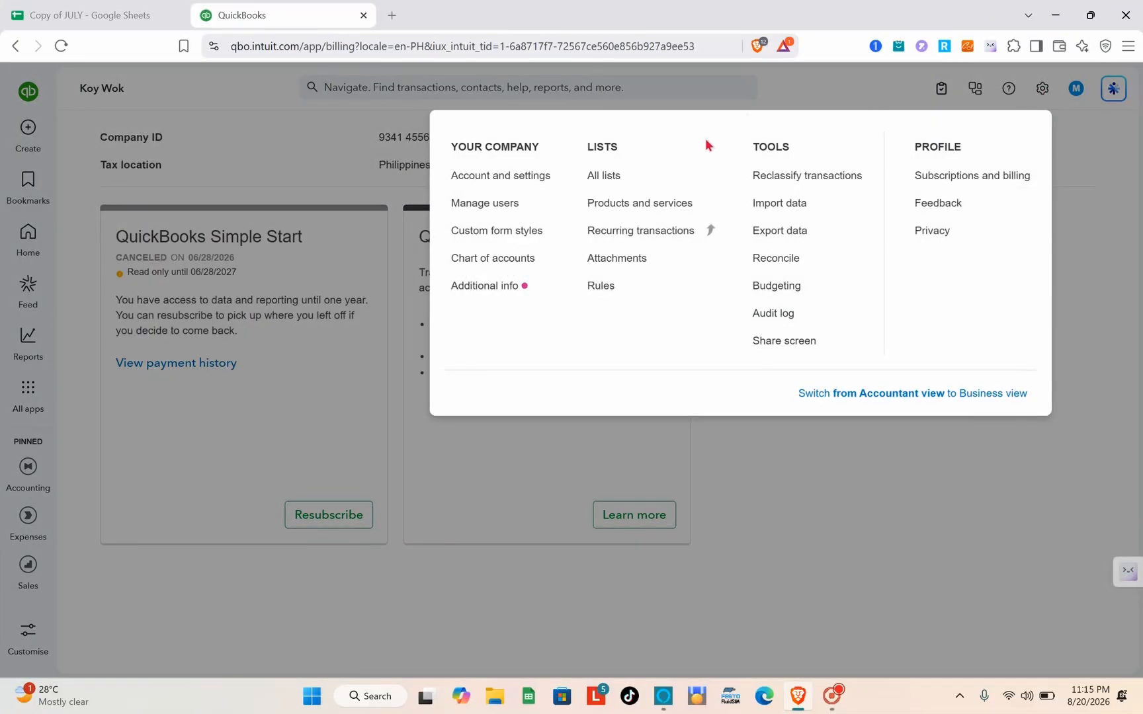
pyautogui.click(499, 184)
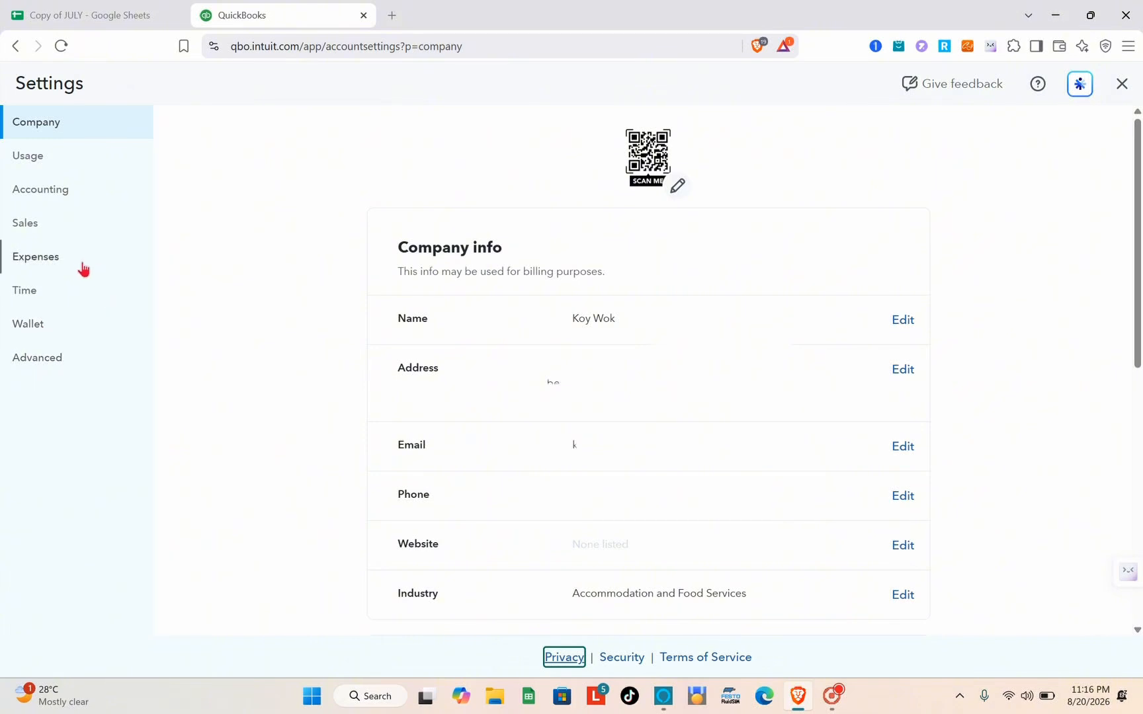
pyautogui.click(64, 205)
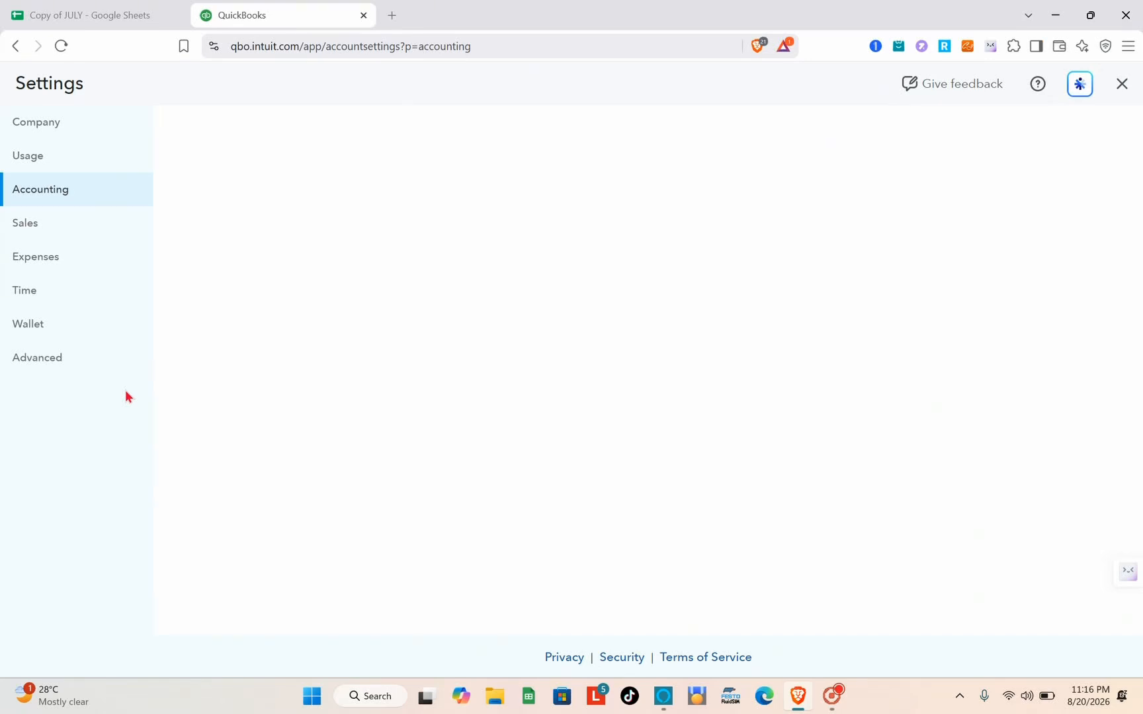
pyautogui.click(1119, 85)
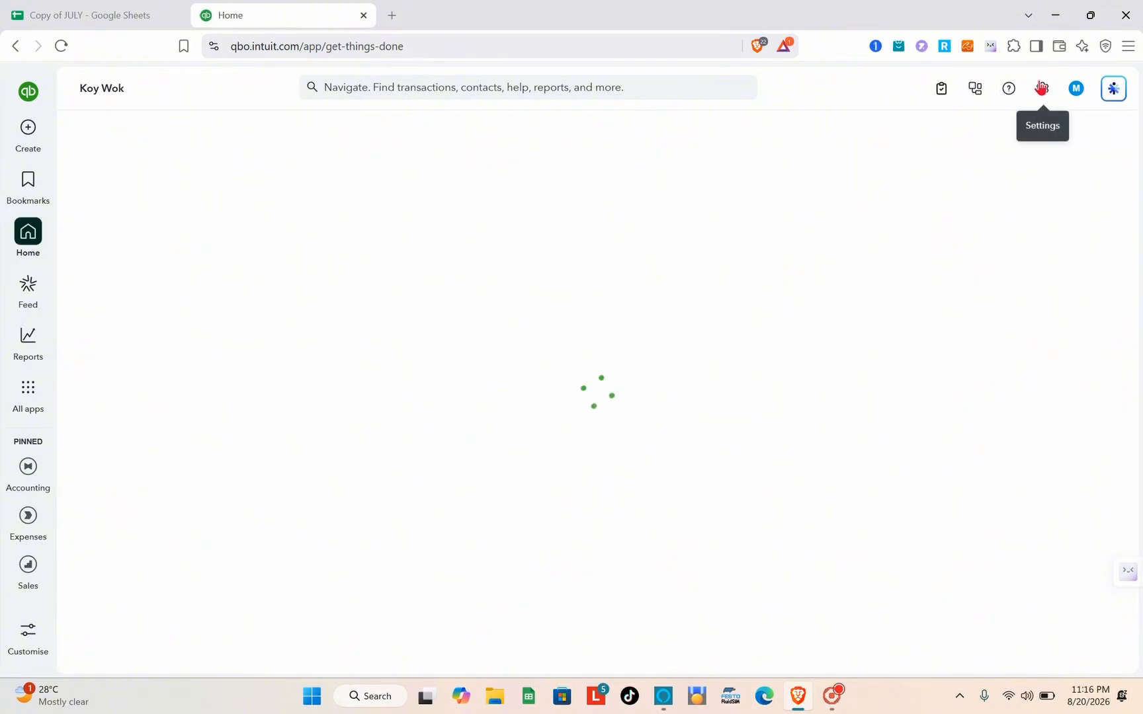
# Open the chart of accounts and look through the list of accounts
pyautogui.click(1041, 88)
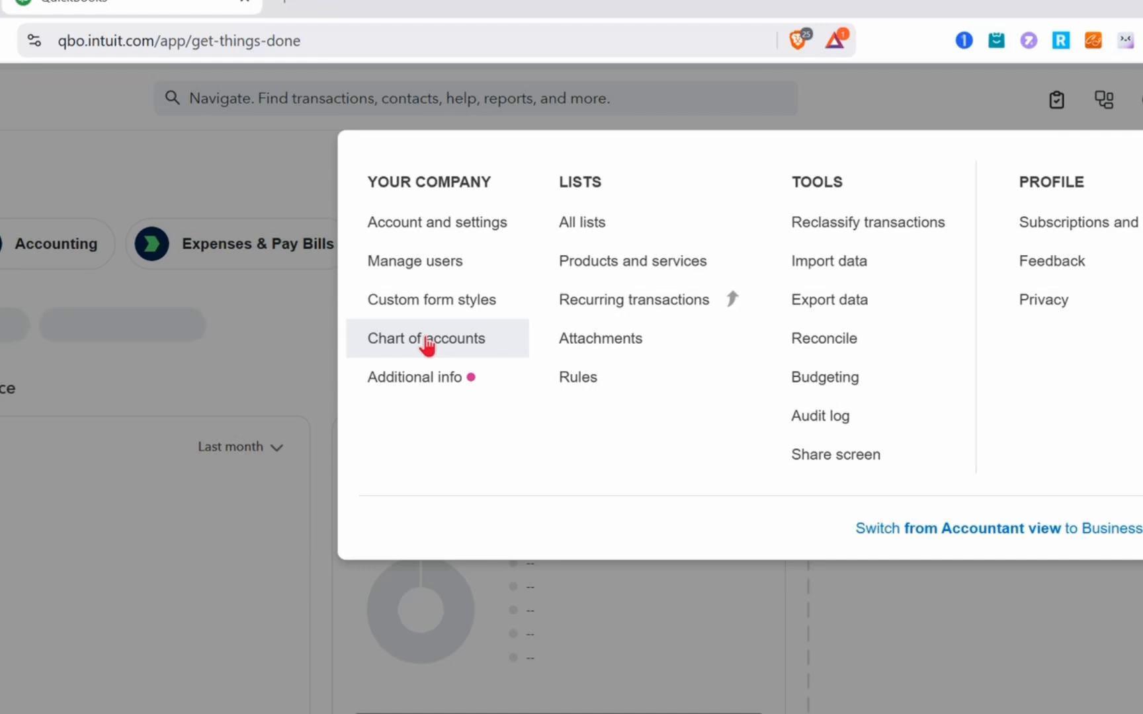
pyautogui.click(427, 340)
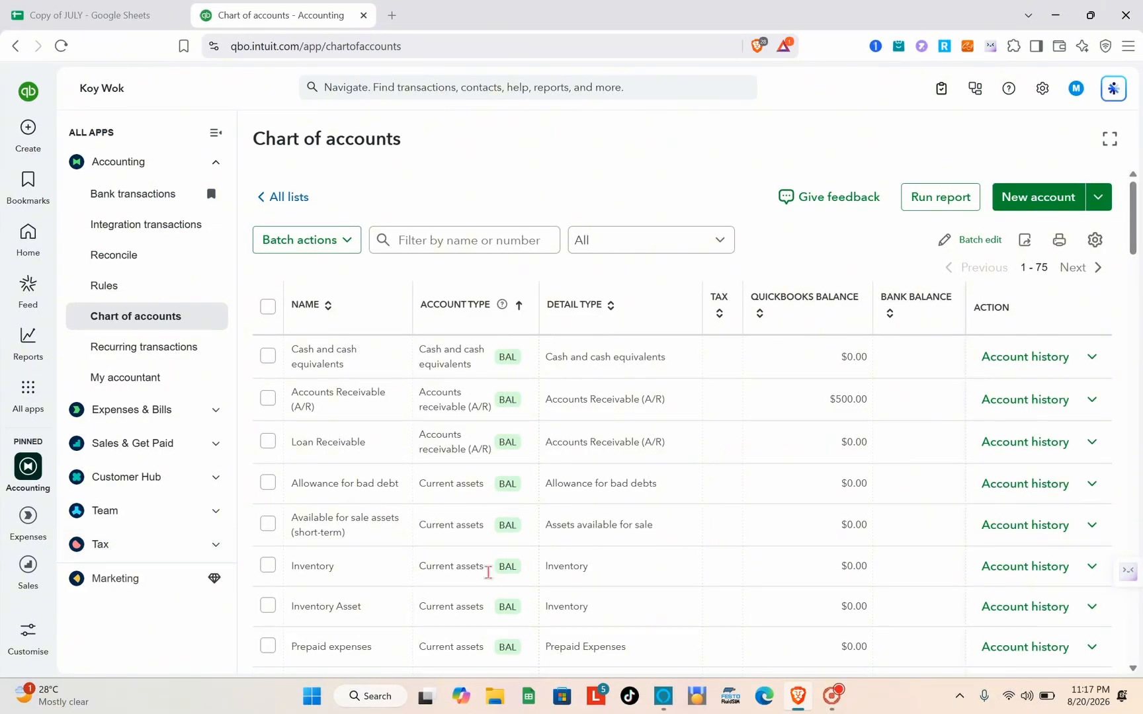
pyautogui.scroll(-5, 614, 519)
pyautogui.scroll(-1, 614, 524)
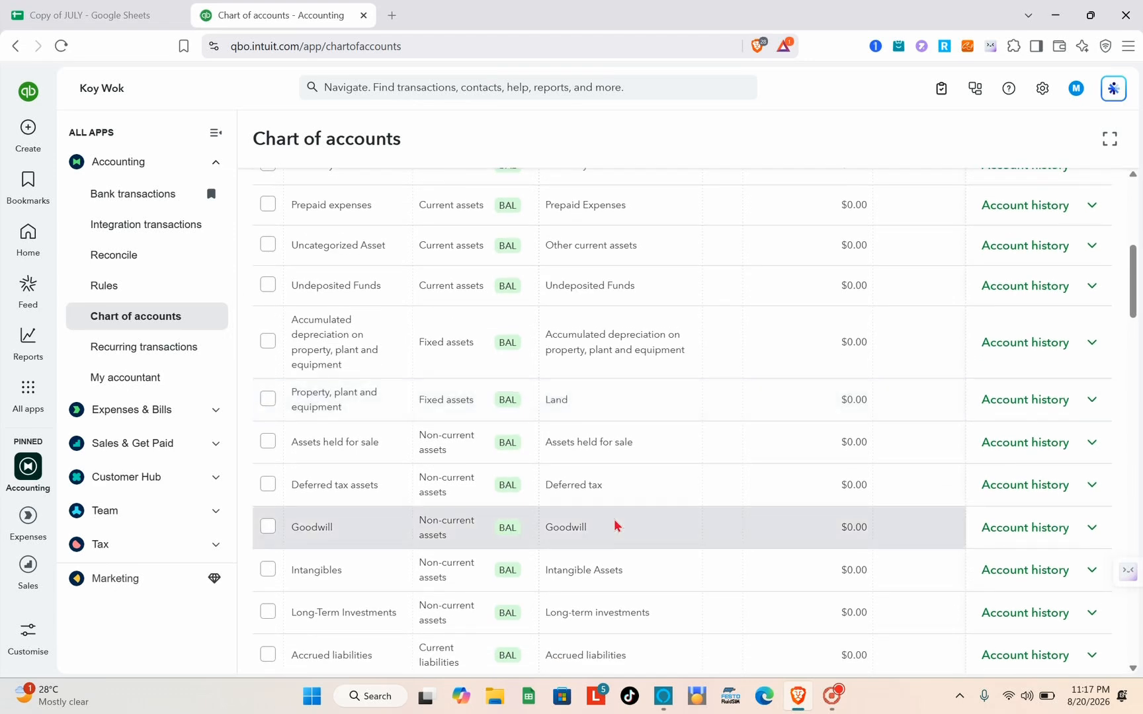
pyautogui.scroll(6, 614, 525)
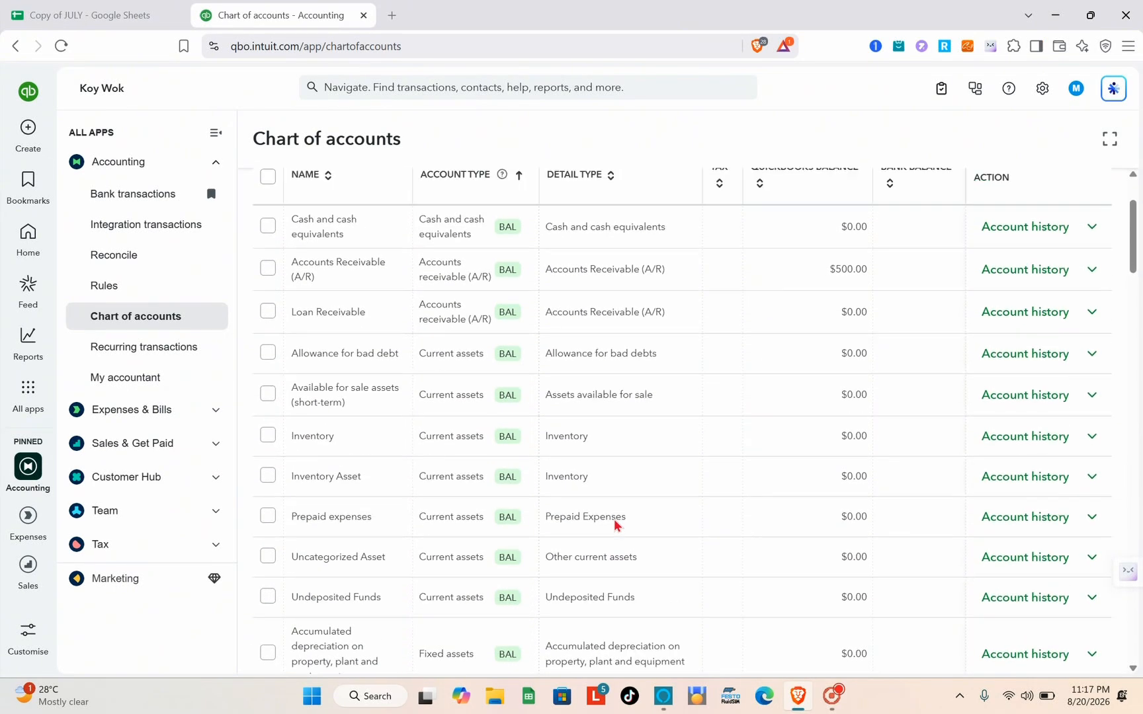
pyautogui.scroll(1, 614, 523)
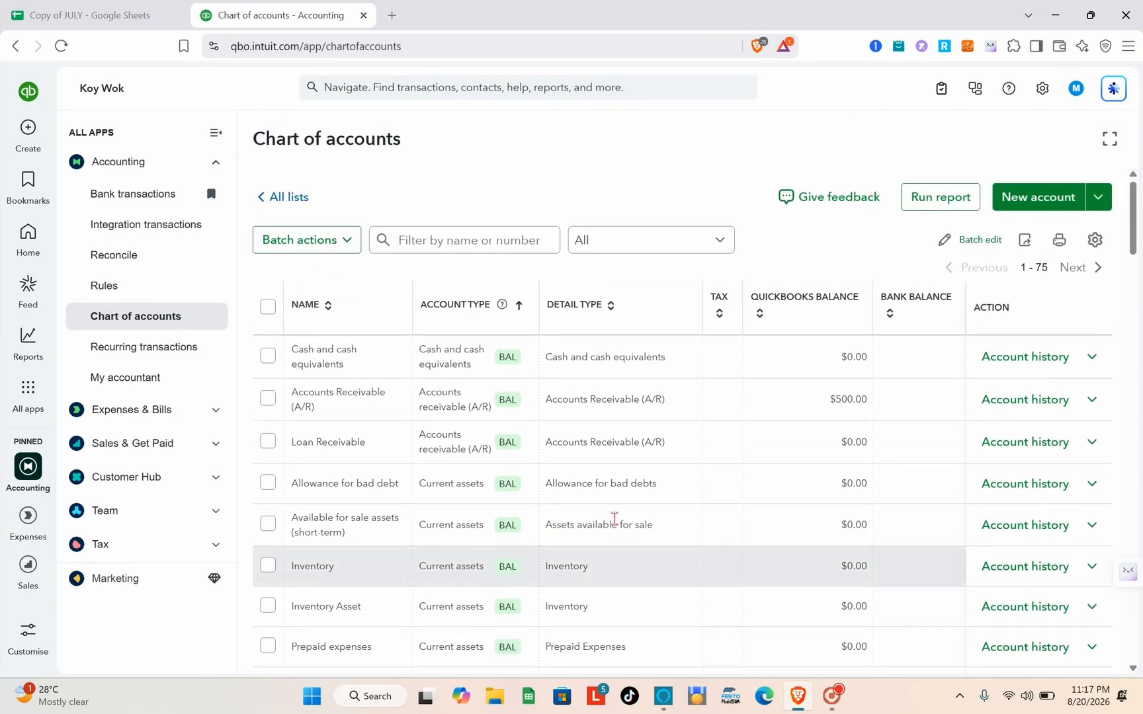
# View the blank new account form and the blank receive payment form, leaving each without entering anything
pyautogui.click(1026, 199)
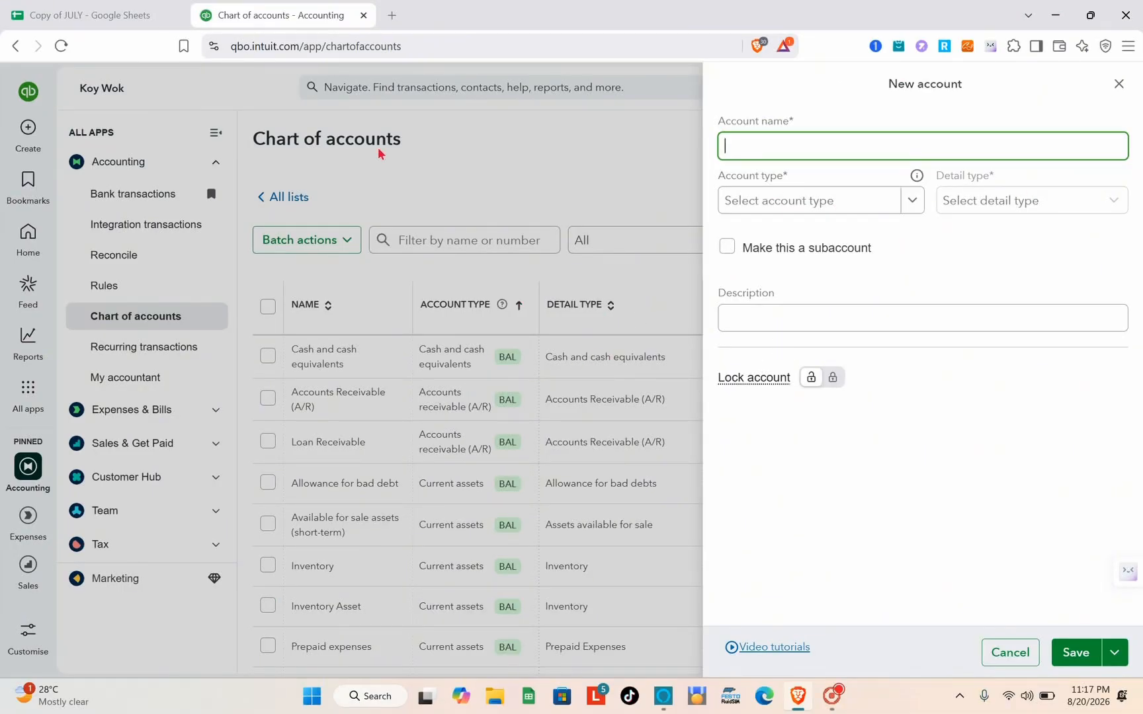
pyautogui.click(464, 186)
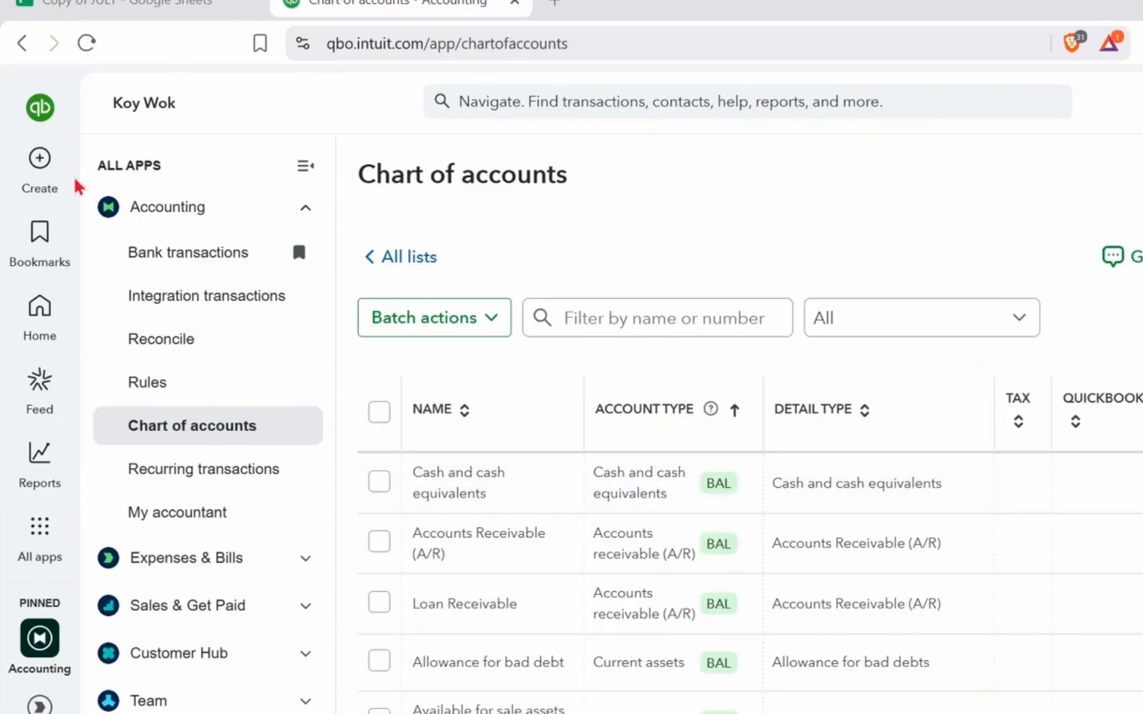
pyautogui.click(41, 164)
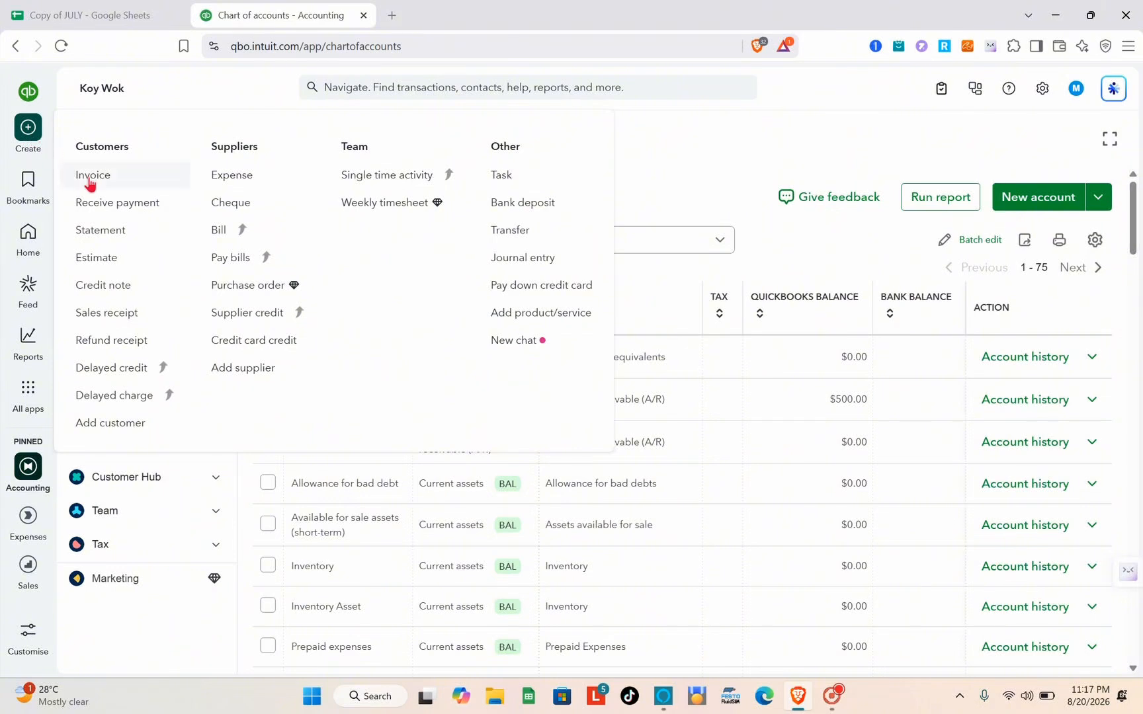
pyautogui.click(113, 210)
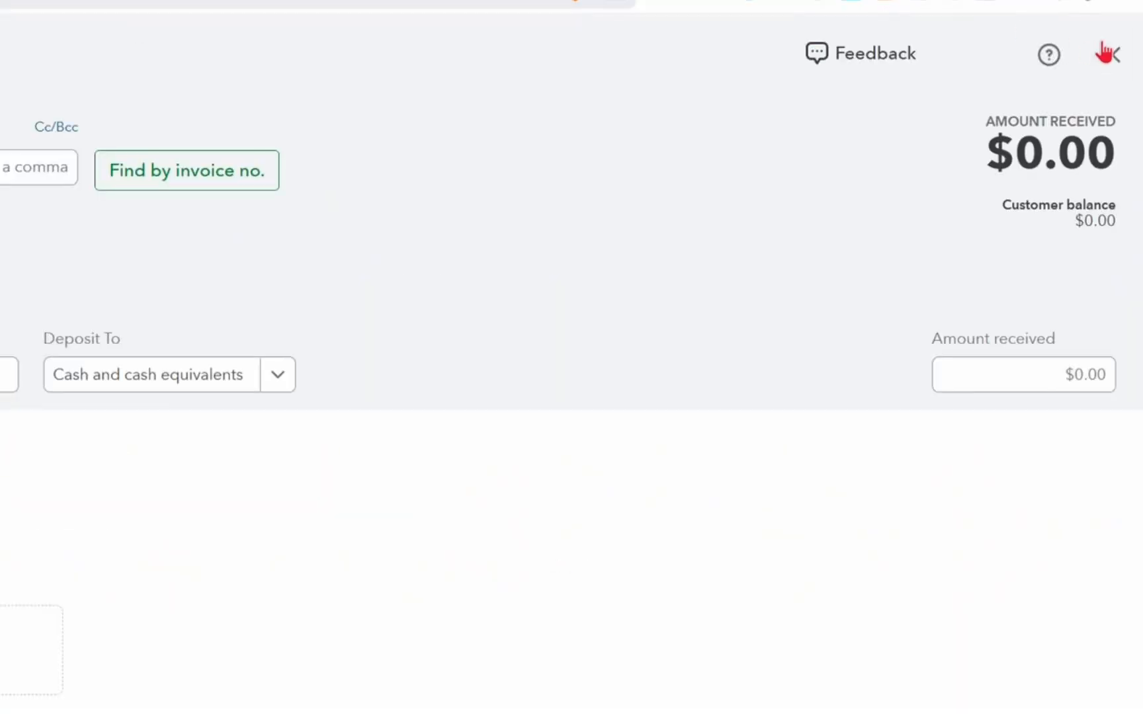
pyautogui.click(1111, 59)
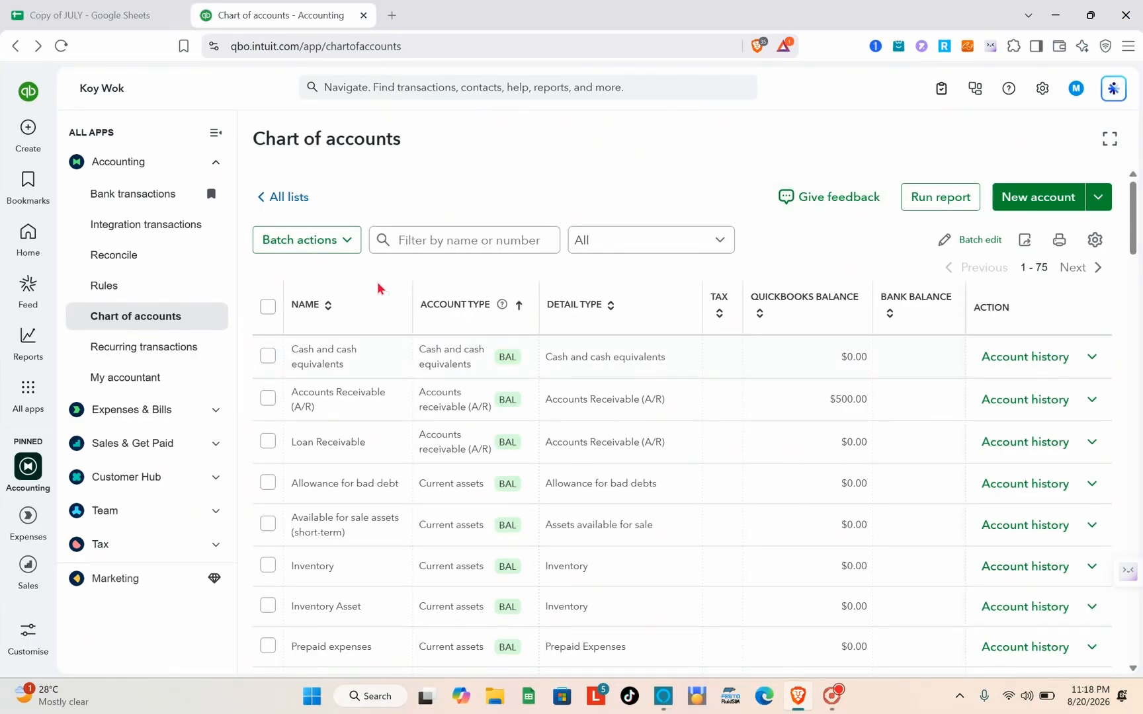
# Start a new expense with the existing customer as payee and Credit Card as the payment method
pyautogui.click(21, 138)
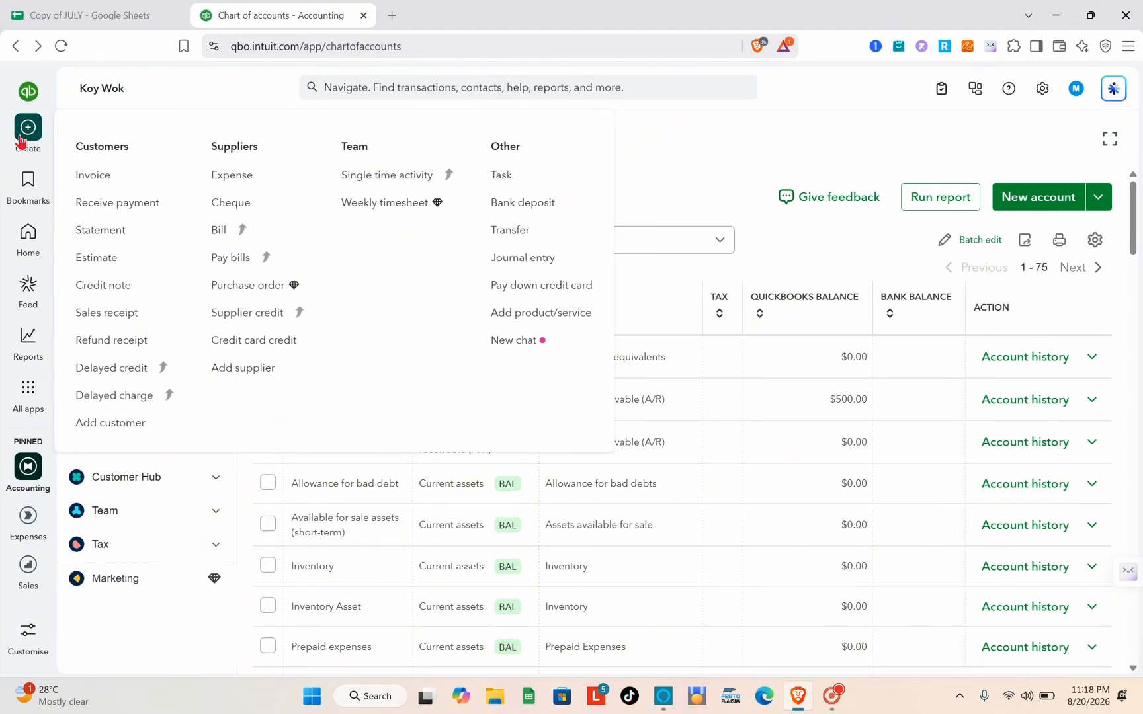
pyautogui.click(239, 190)
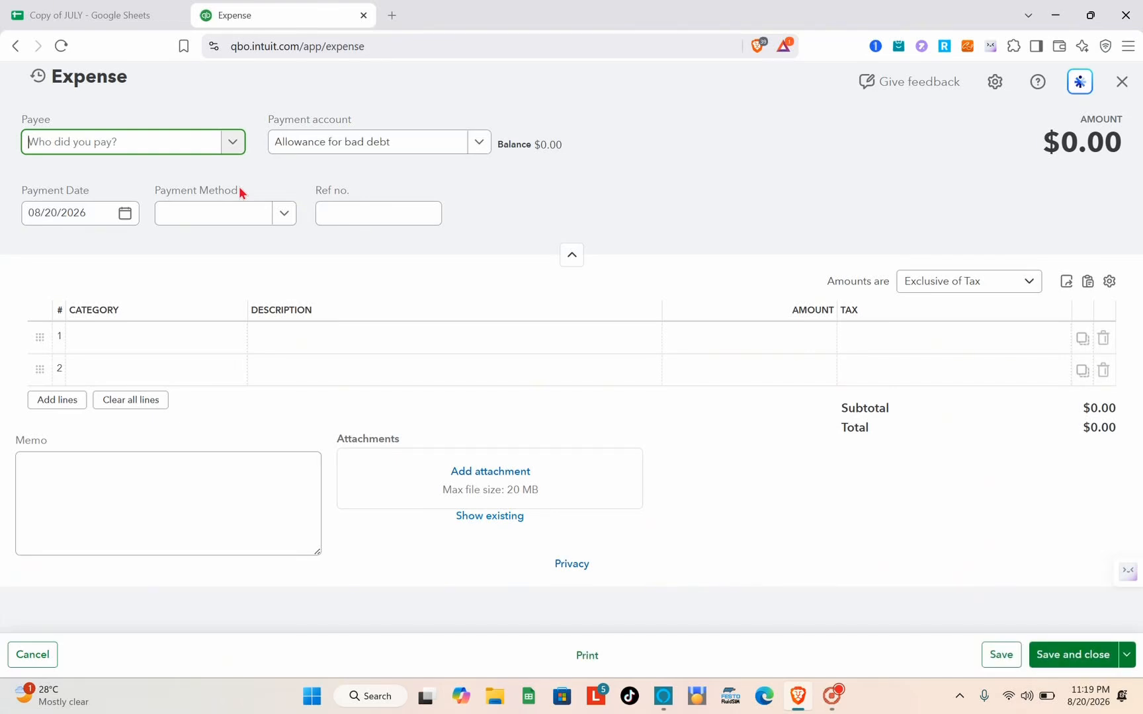
pyautogui.click(234, 147)
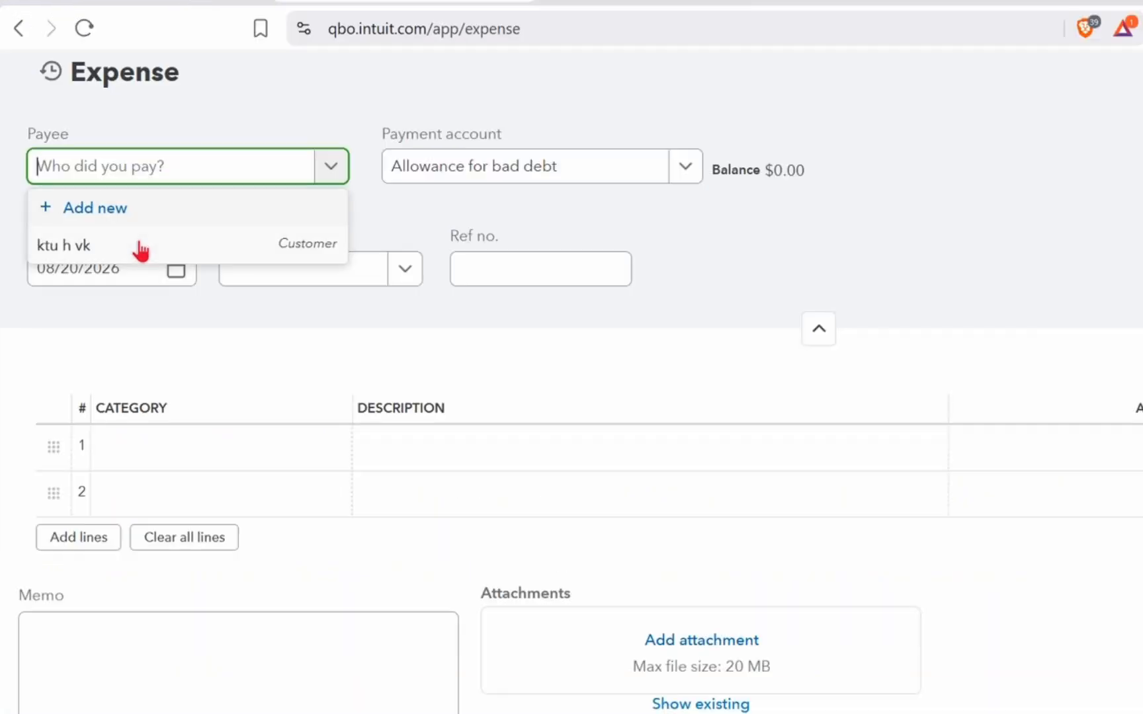
pyautogui.click(140, 251)
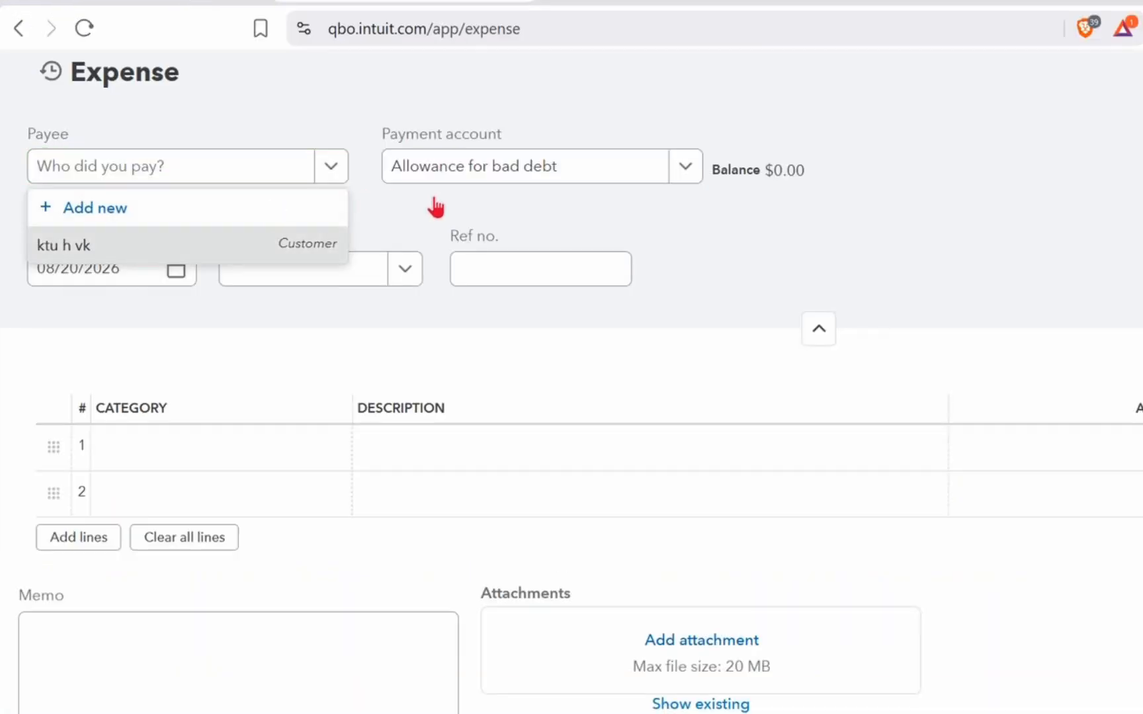
pyautogui.click(323, 272)
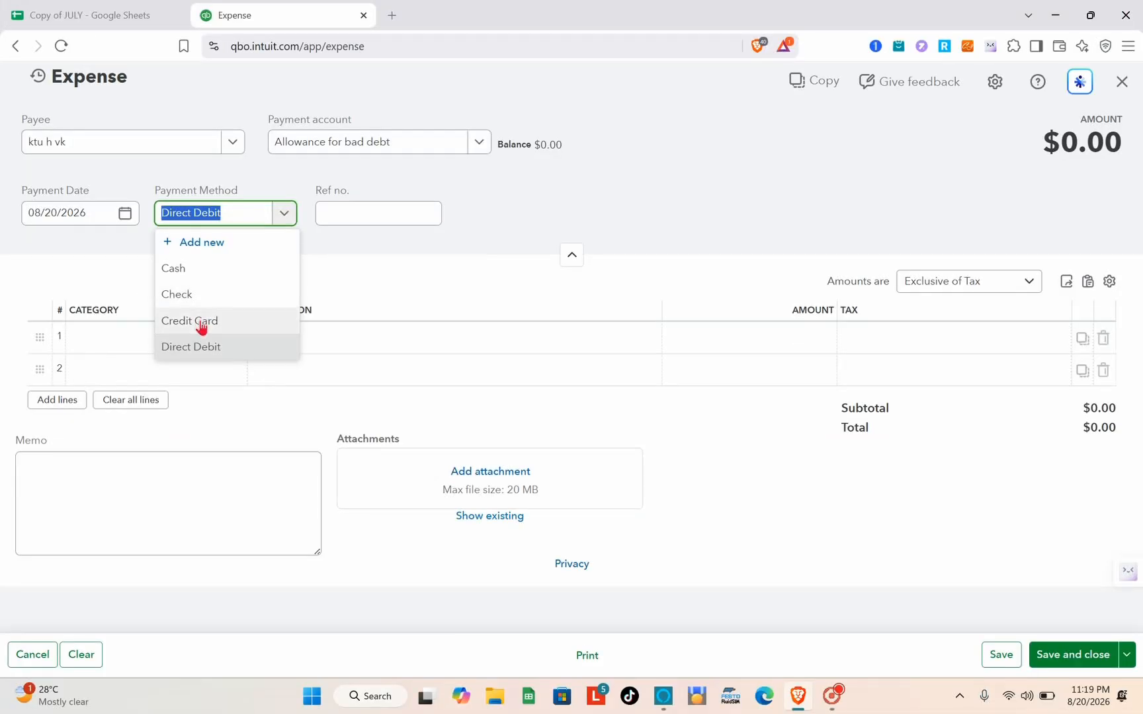
pyautogui.click(181, 327)
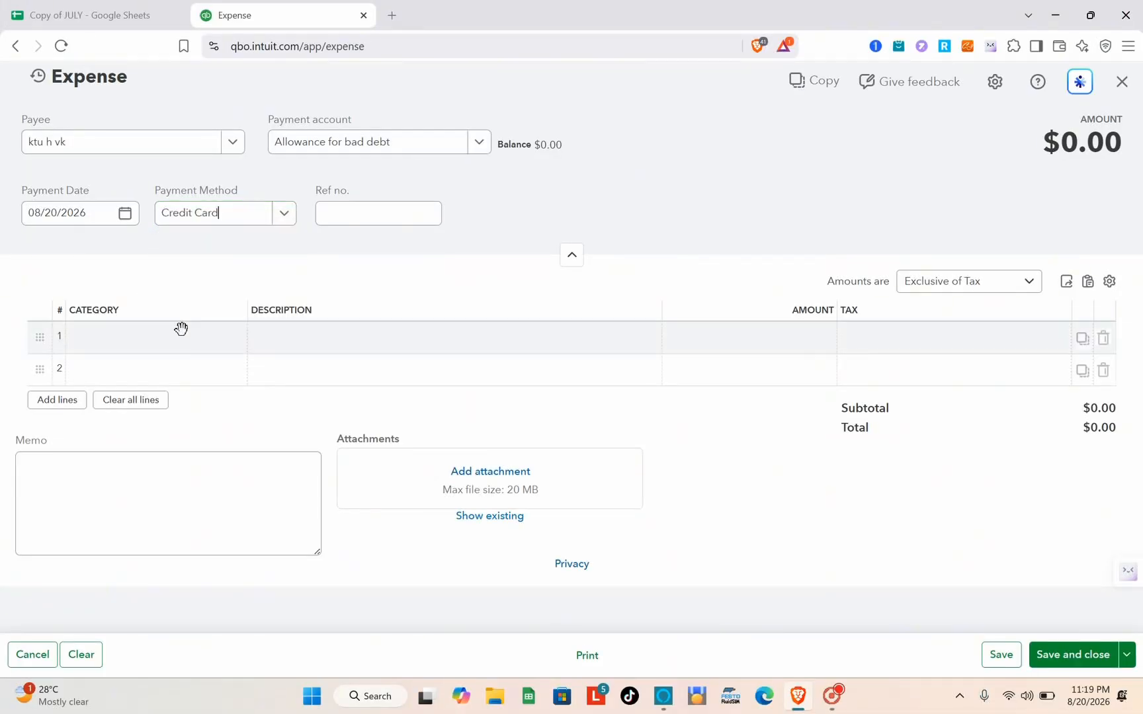
# Set the first expense line's category to fuel expenses and its amount to 5000
pyautogui.click(158, 330)
pyautogui.click(233, 337)
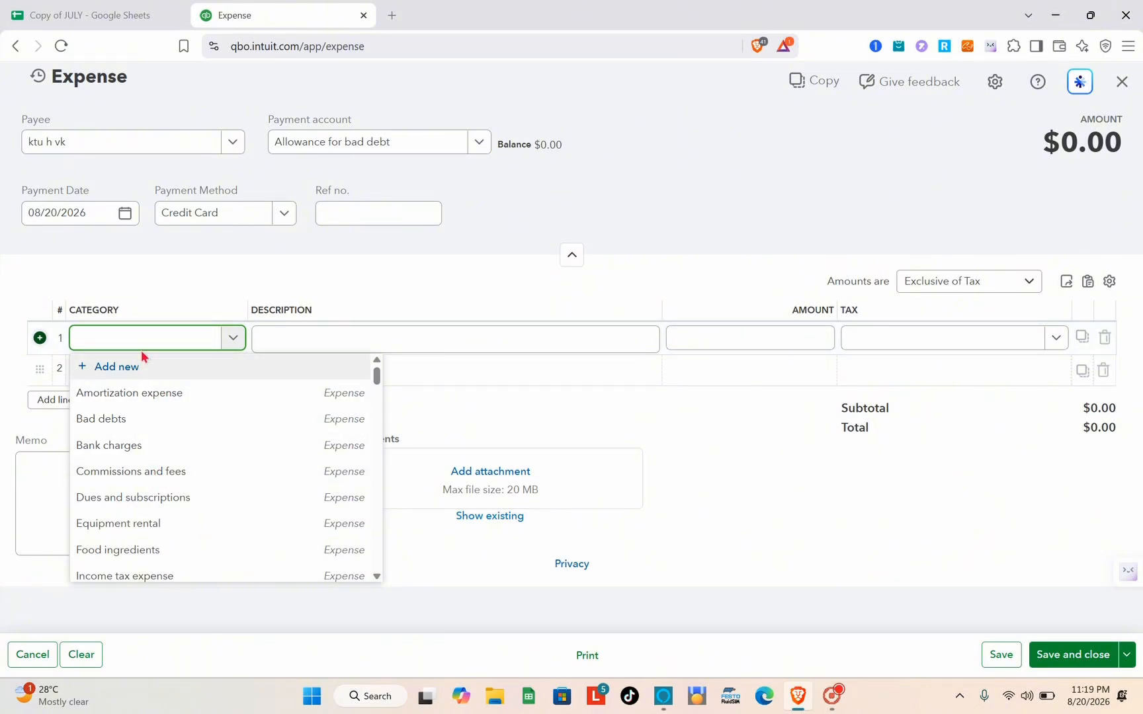
pyautogui.write('fuel')
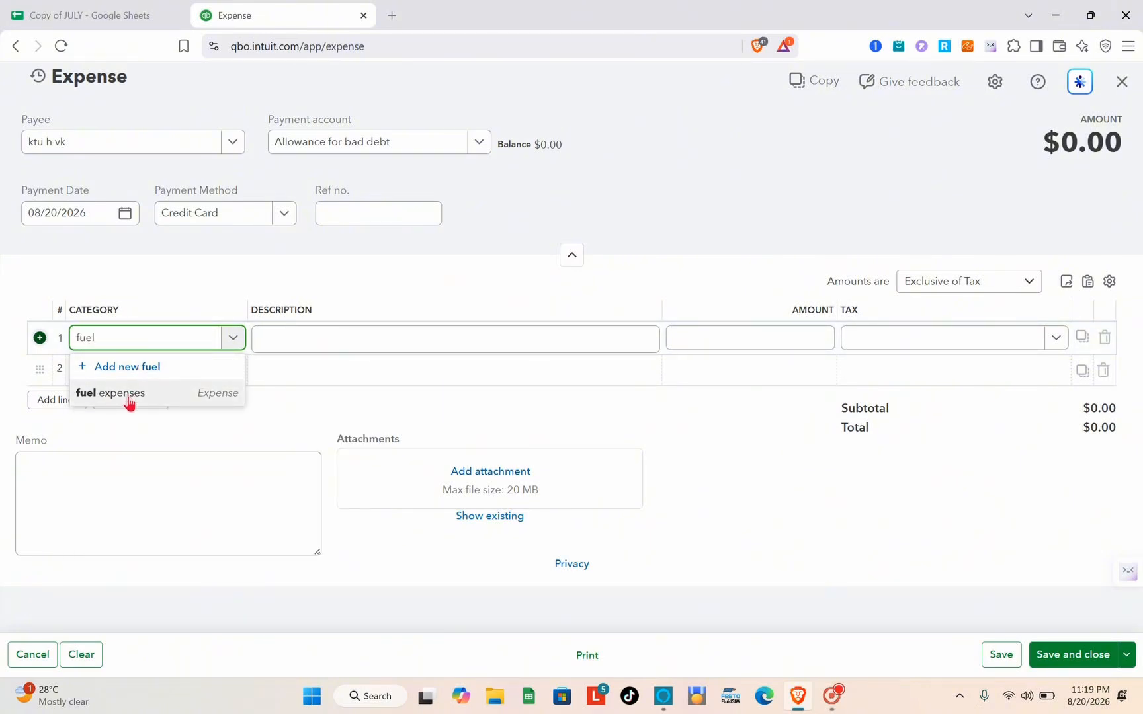
pyautogui.click(129, 397)
pyautogui.click(370, 335)
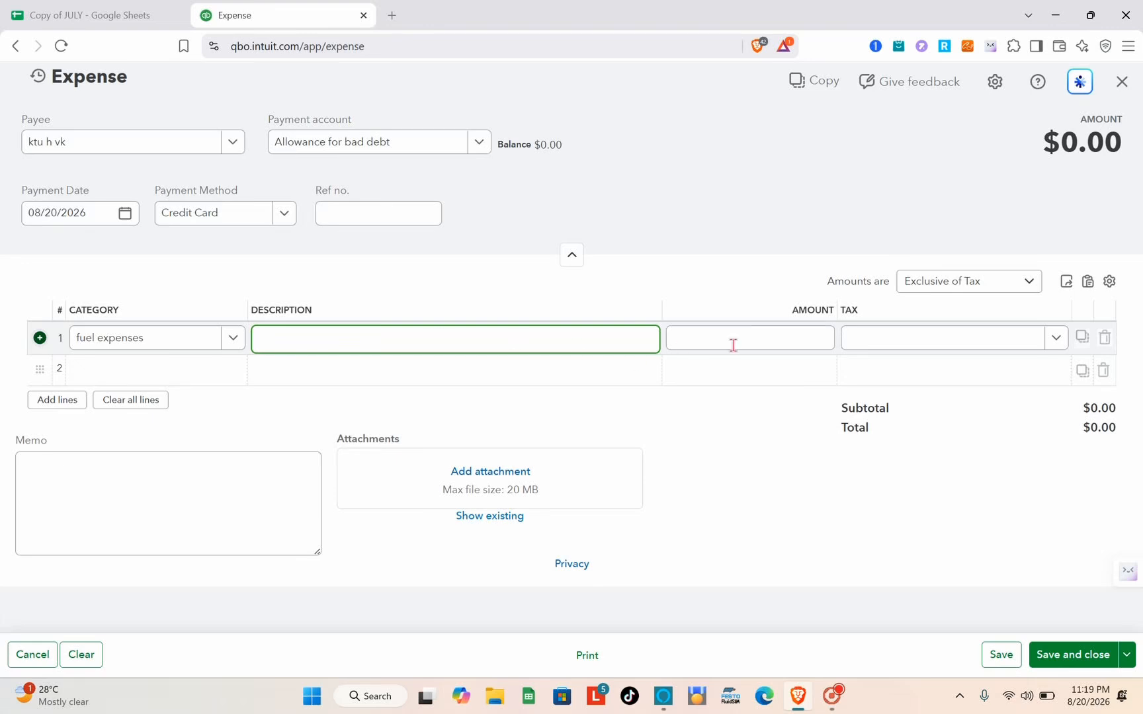
pyautogui.click(758, 345)
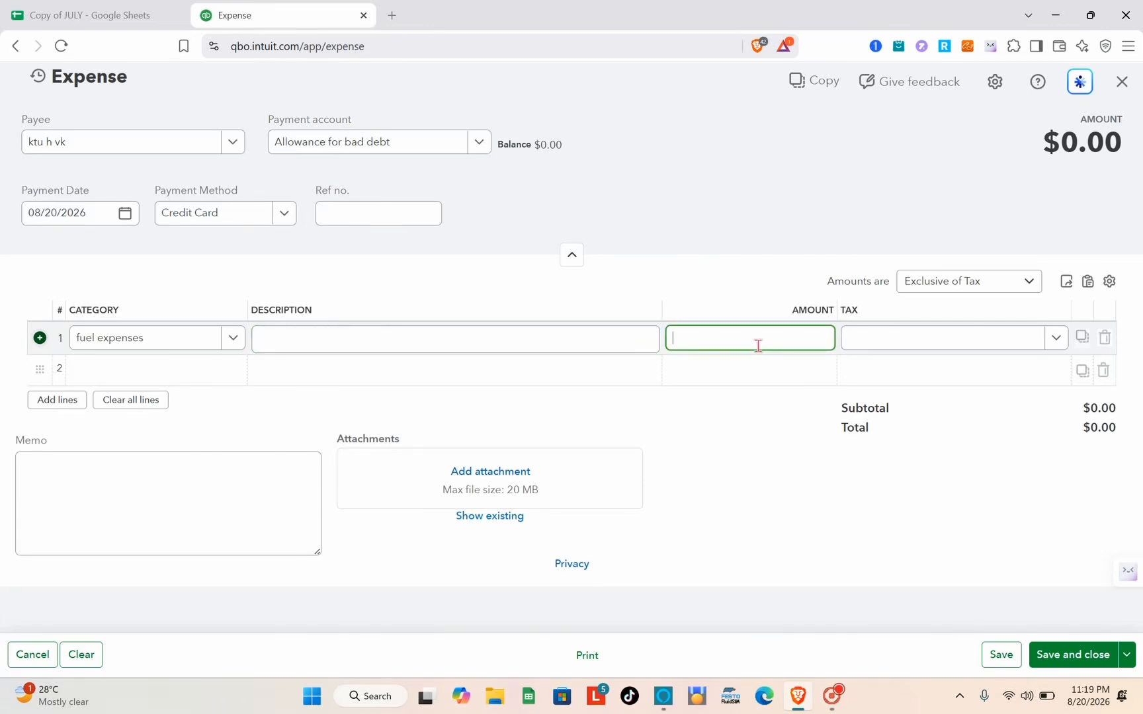
pyautogui.write('$')
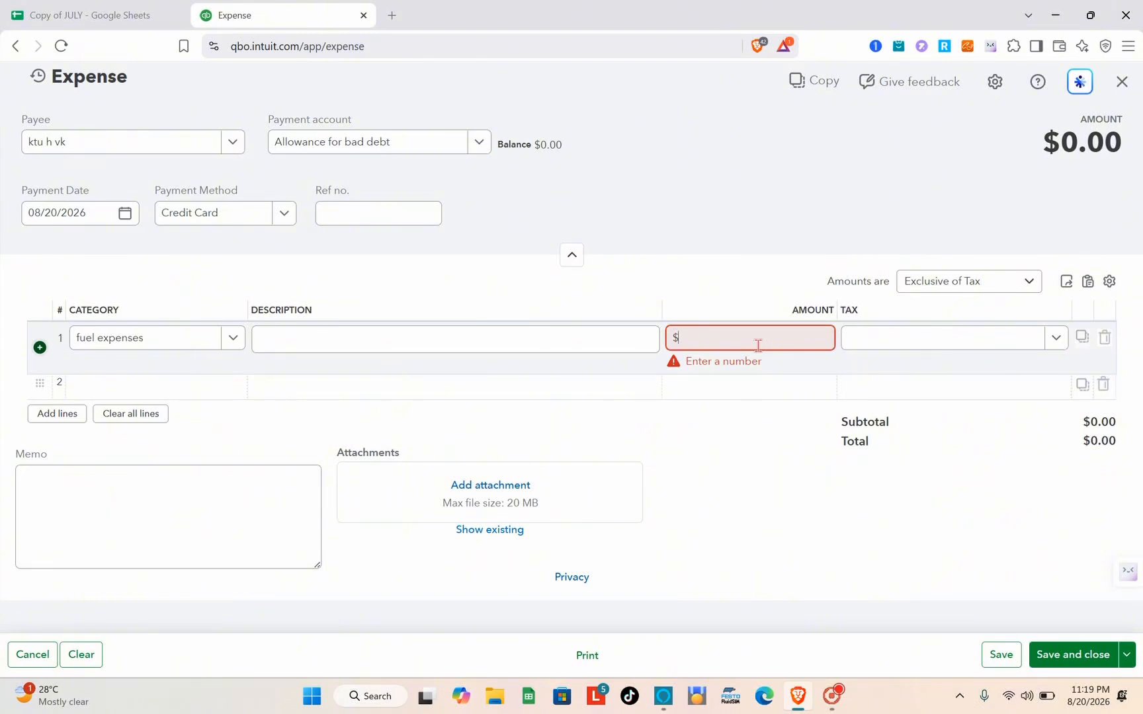
pyautogui.press('BackSpace')
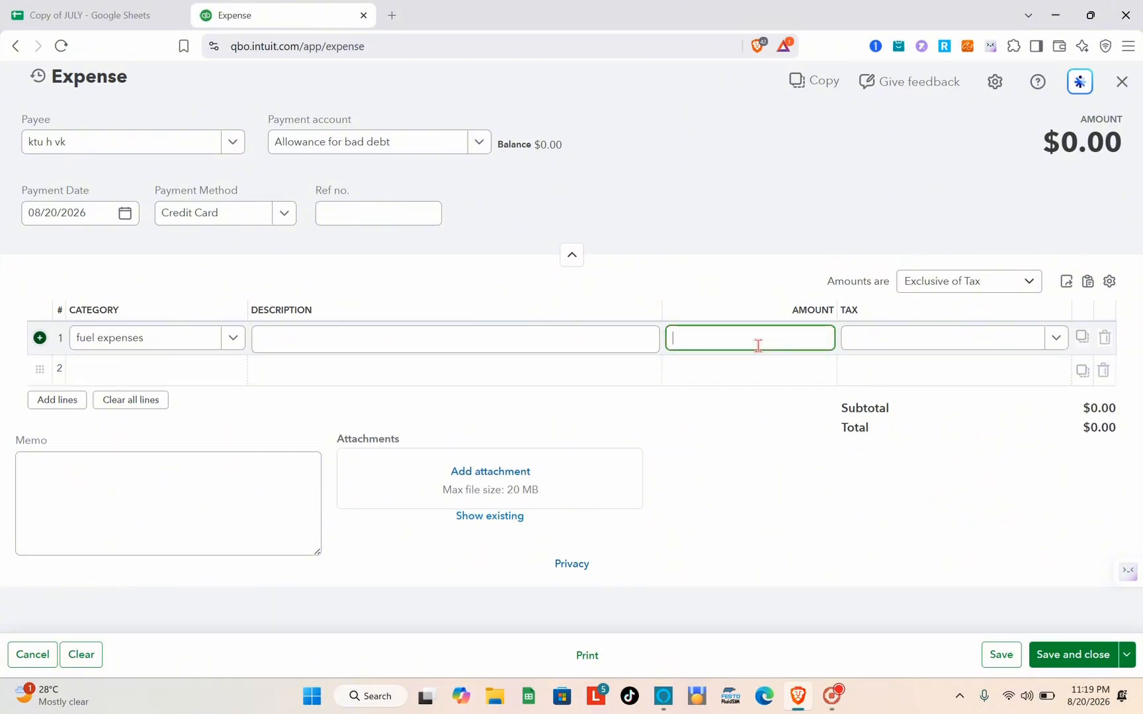
pyautogui.write('5000')
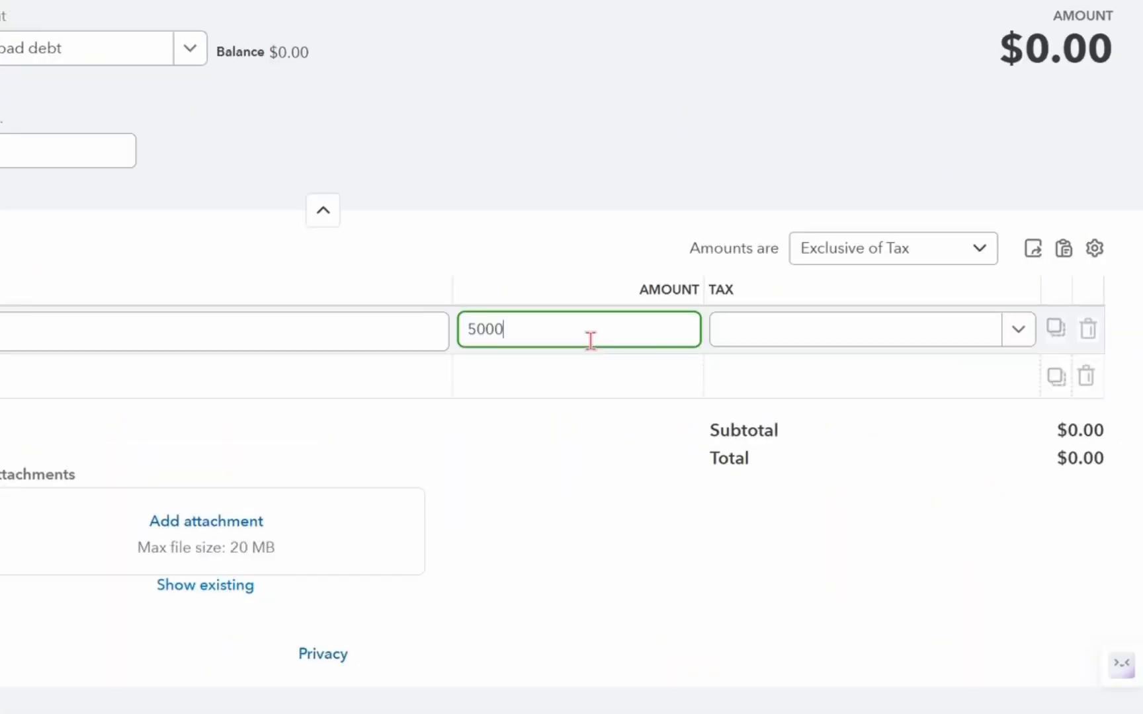
# Apply the 12% S - Services tax rate to the fuel expenses line
pyautogui.click(980, 339)
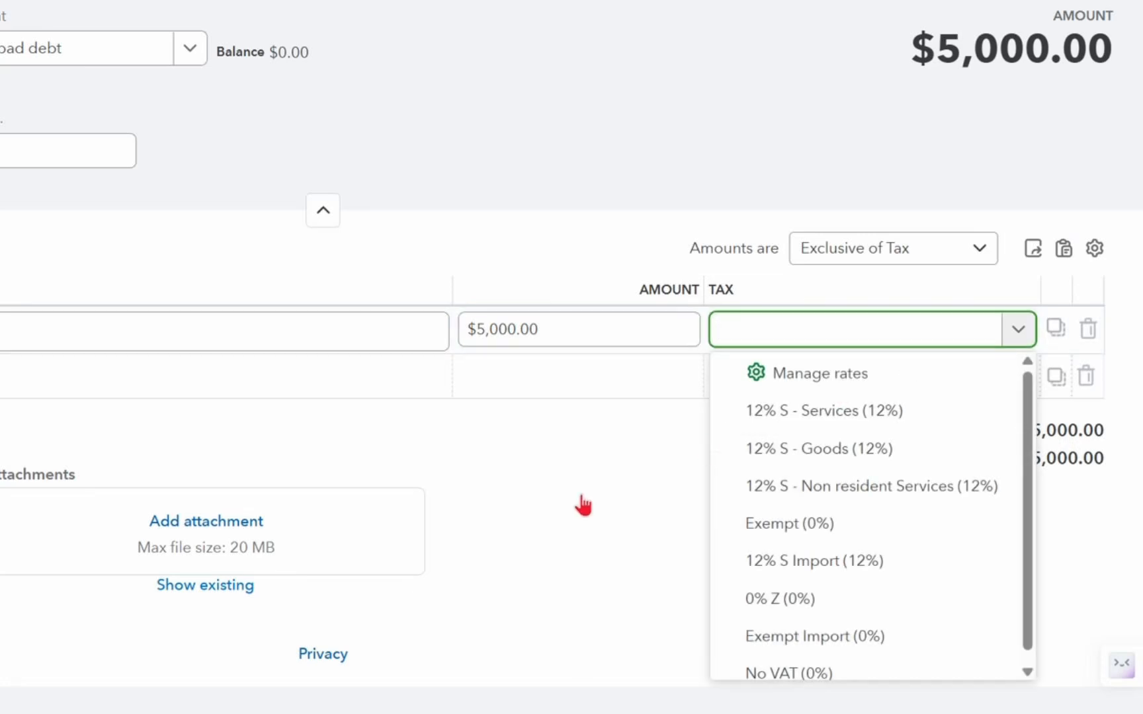
pyautogui.click(546, 519)
pyautogui.click(995, 337)
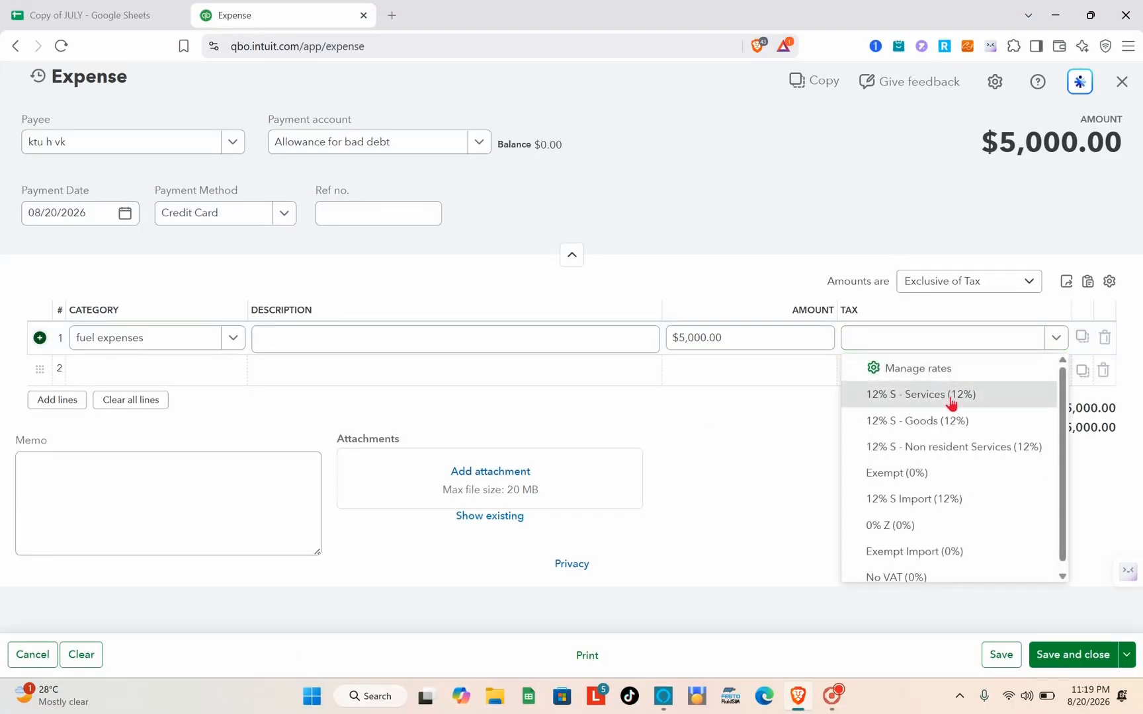
pyautogui.click(952, 395)
pyautogui.click(689, 523)
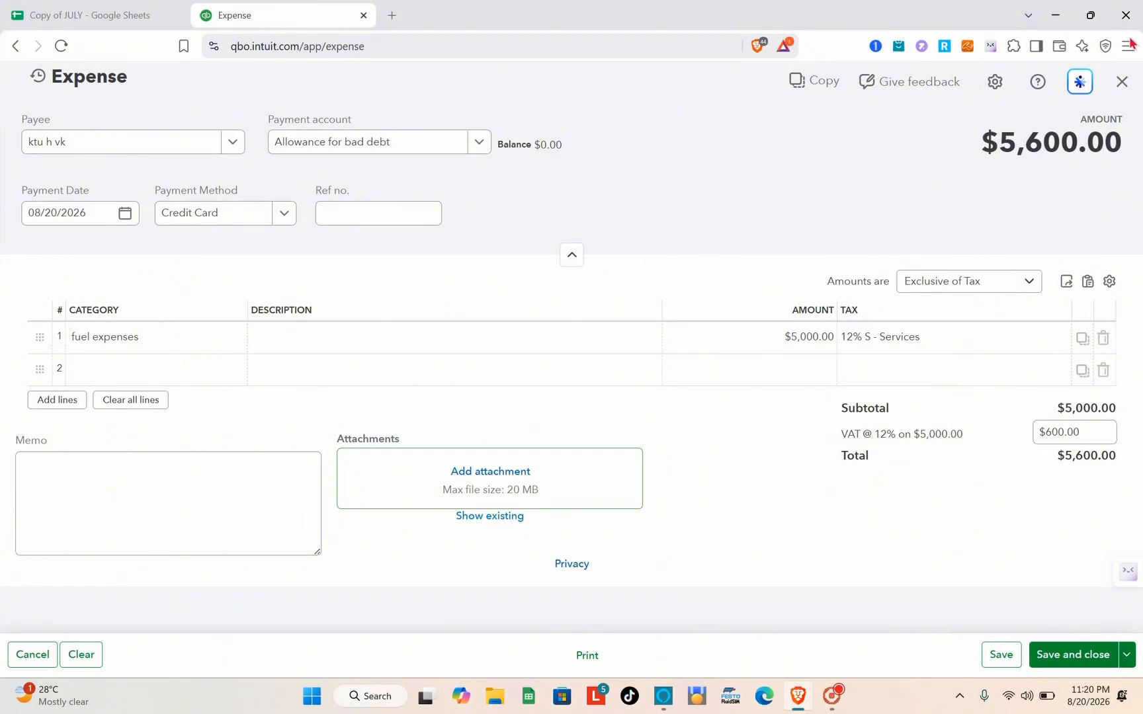
# Leave the expense without saving and open the expense transactions page of Expenses & Bills
pyautogui.click(1122, 82)
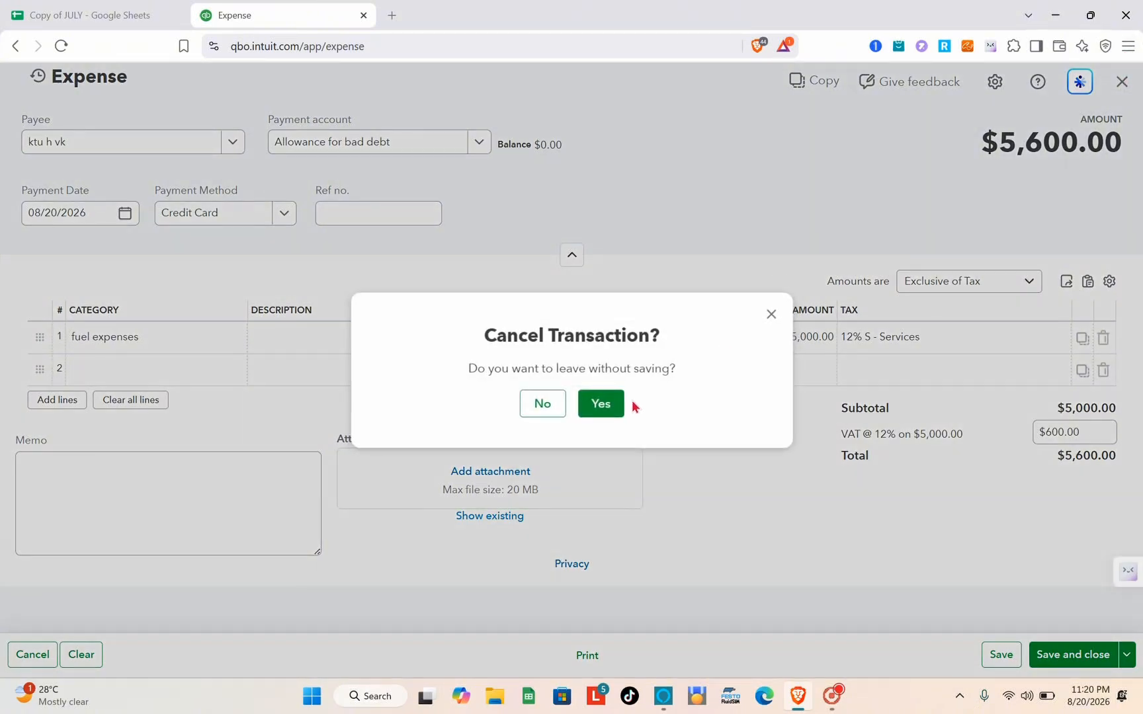
pyautogui.click(599, 404)
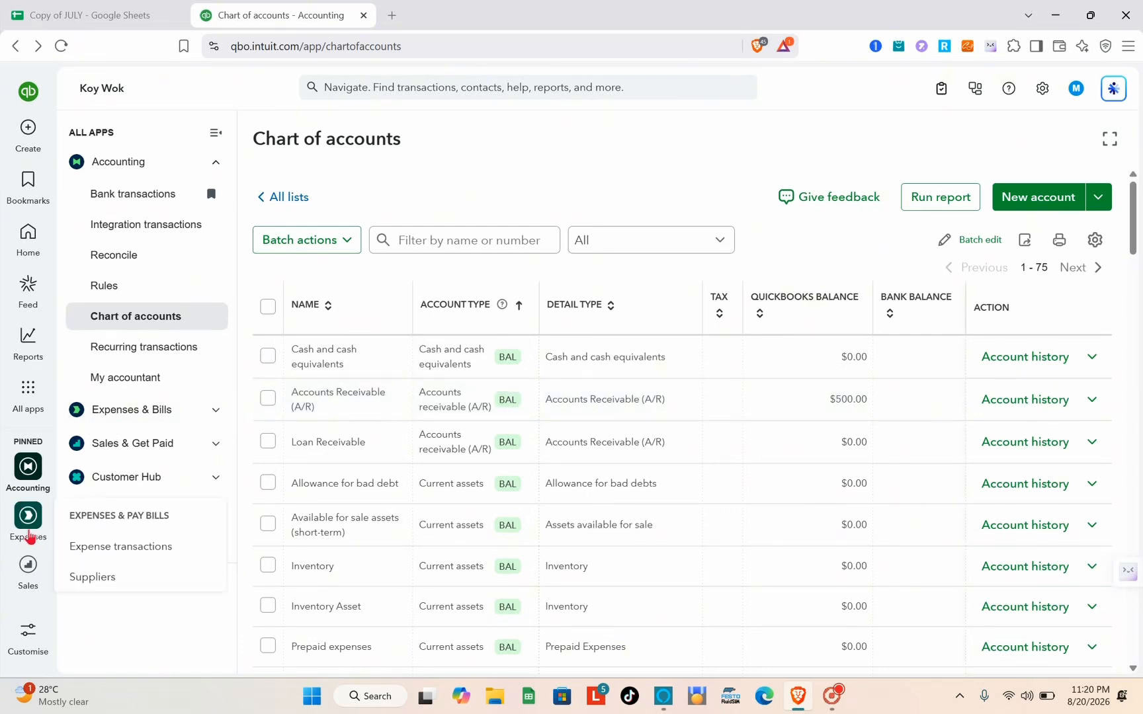
pyautogui.moveTo(25, 410)
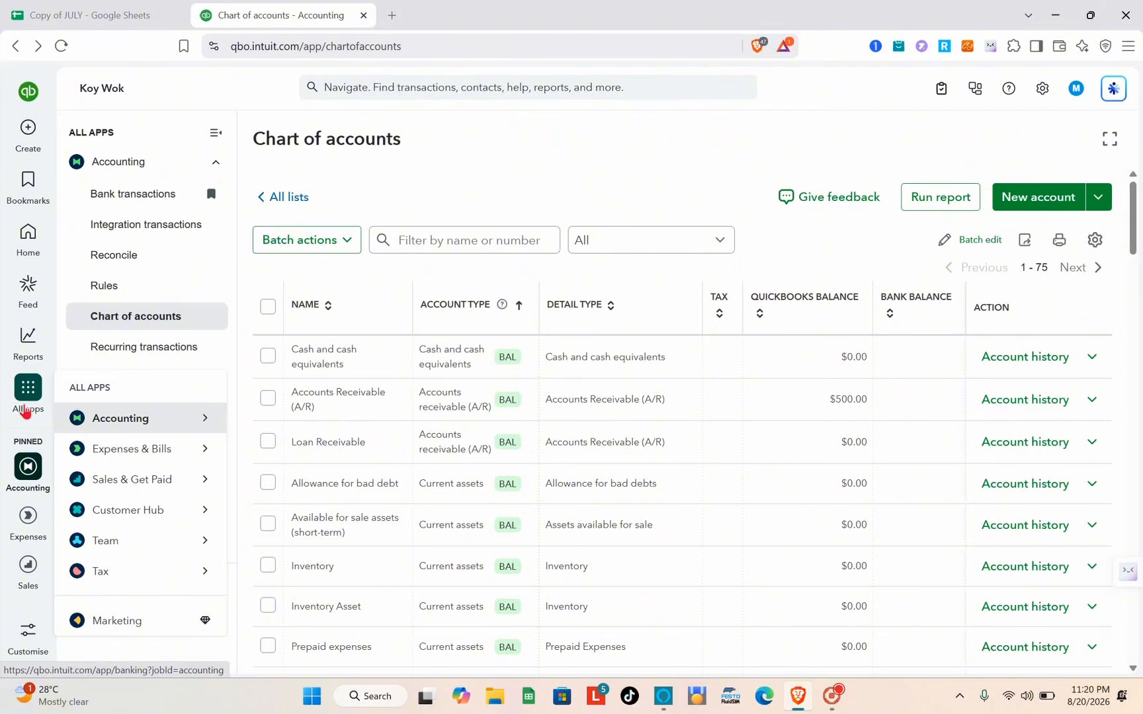
pyautogui.click(149, 452)
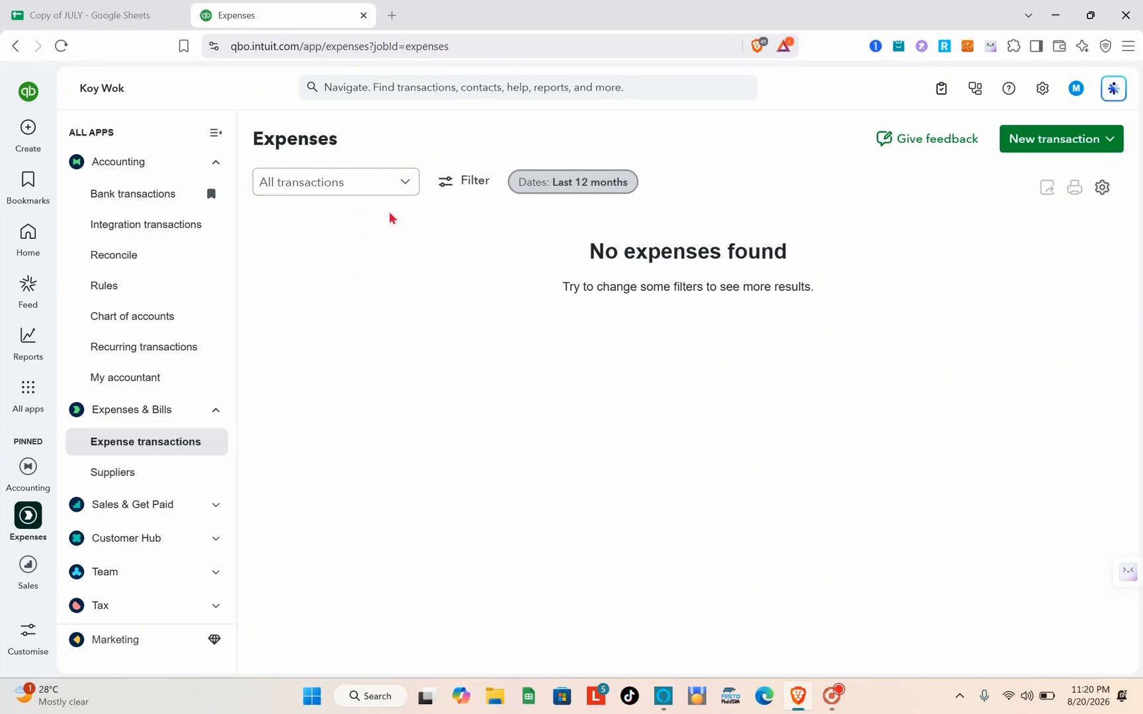
# Review the transaction types available for filtering expenses and open the My accountant page of Accounting
pyautogui.click(406, 184)
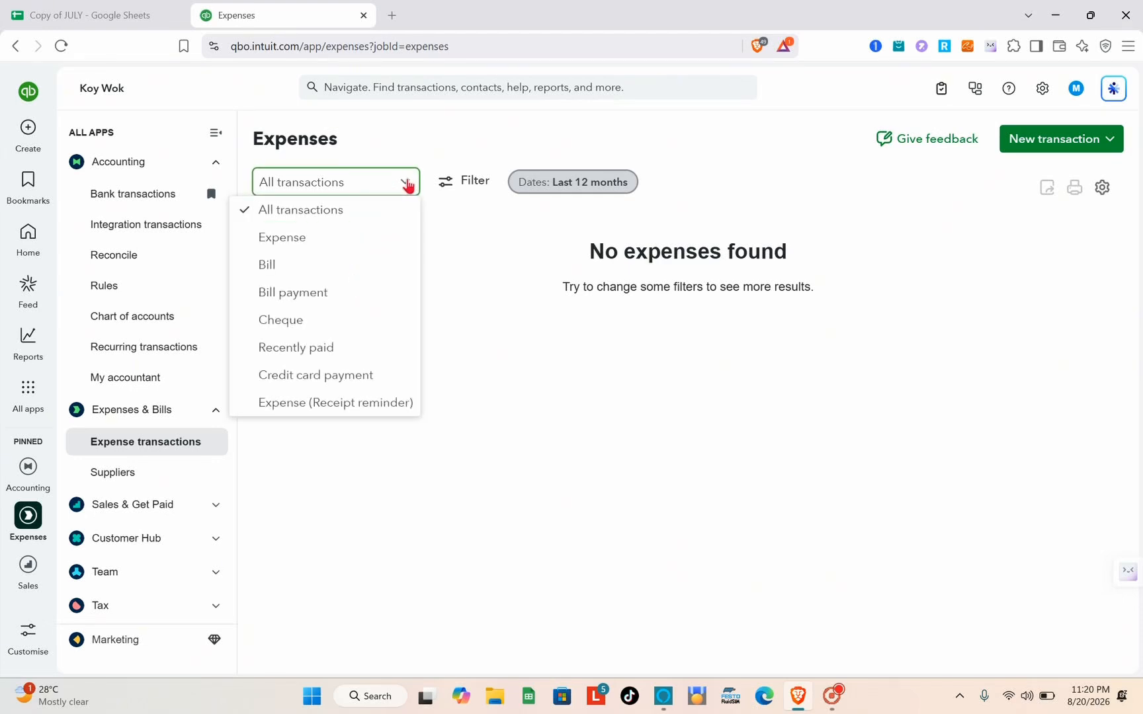
pyautogui.click(564, 450)
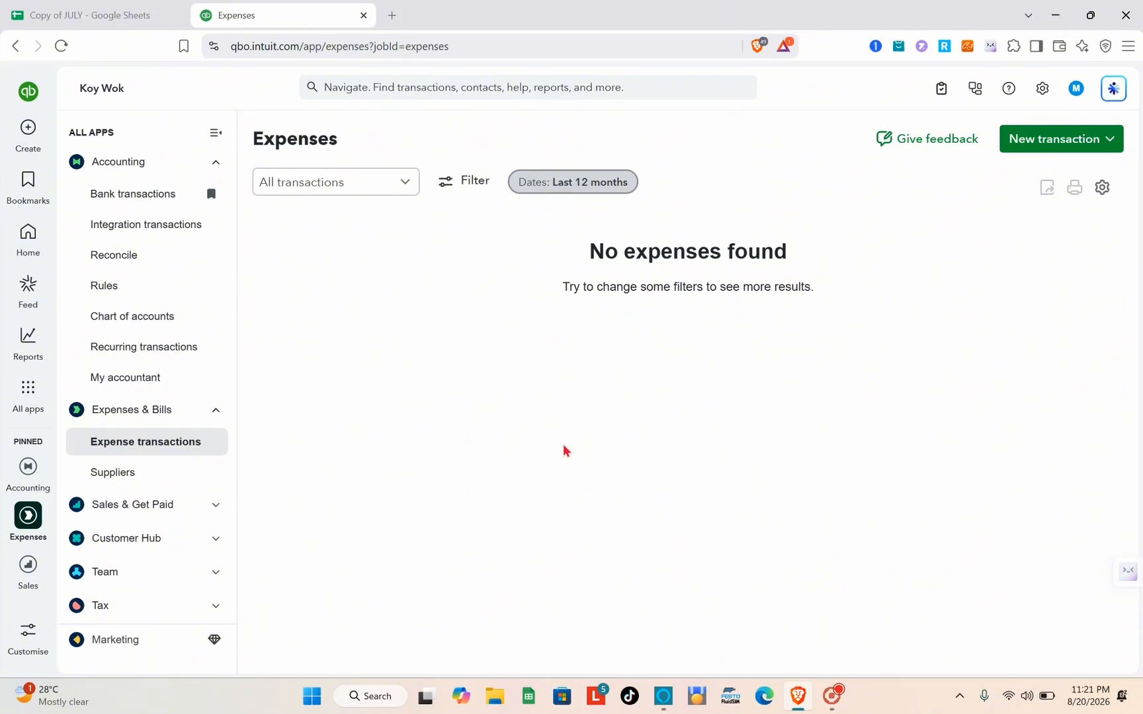
pyautogui.click(151, 384)
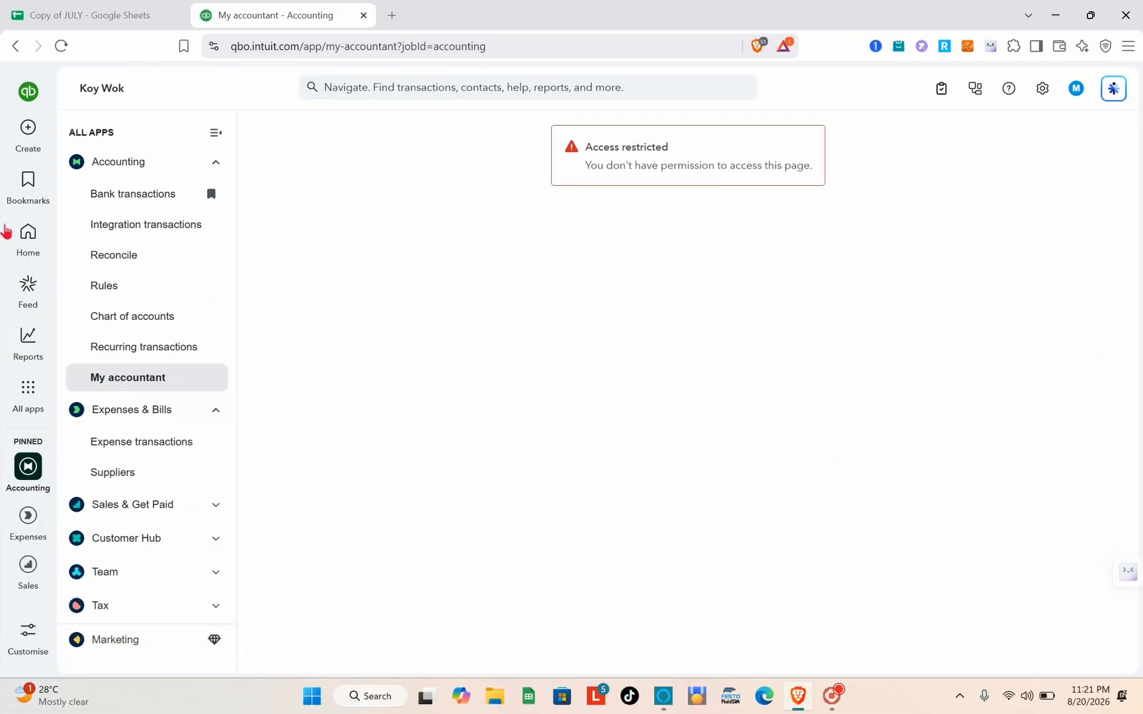
# Start a new supplier bill with Repairs and Maintenance as the first line's category, and leave it without saving
pyautogui.click(32, 131)
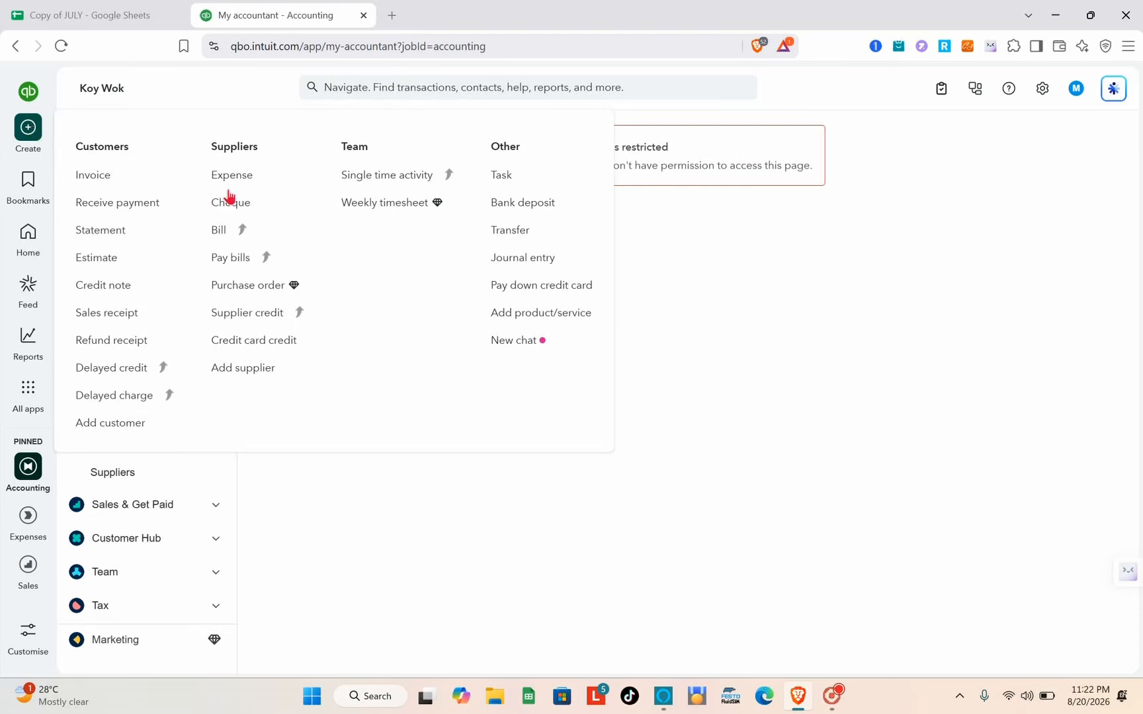
pyautogui.click(237, 224)
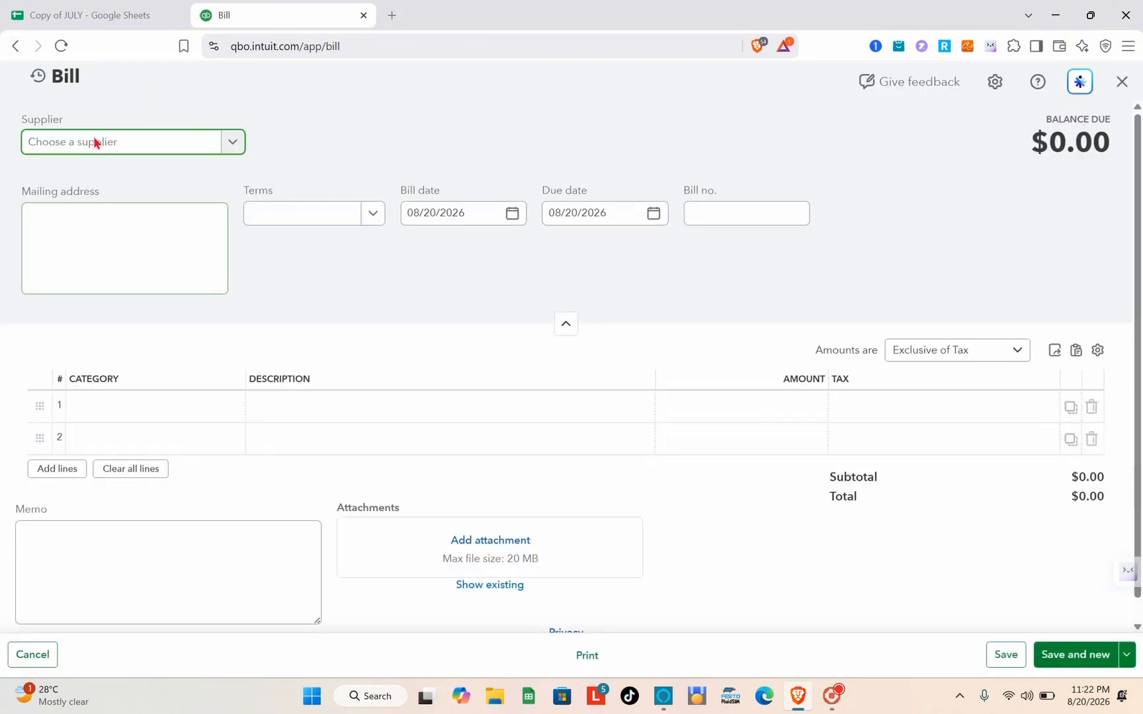
pyautogui.click(199, 409)
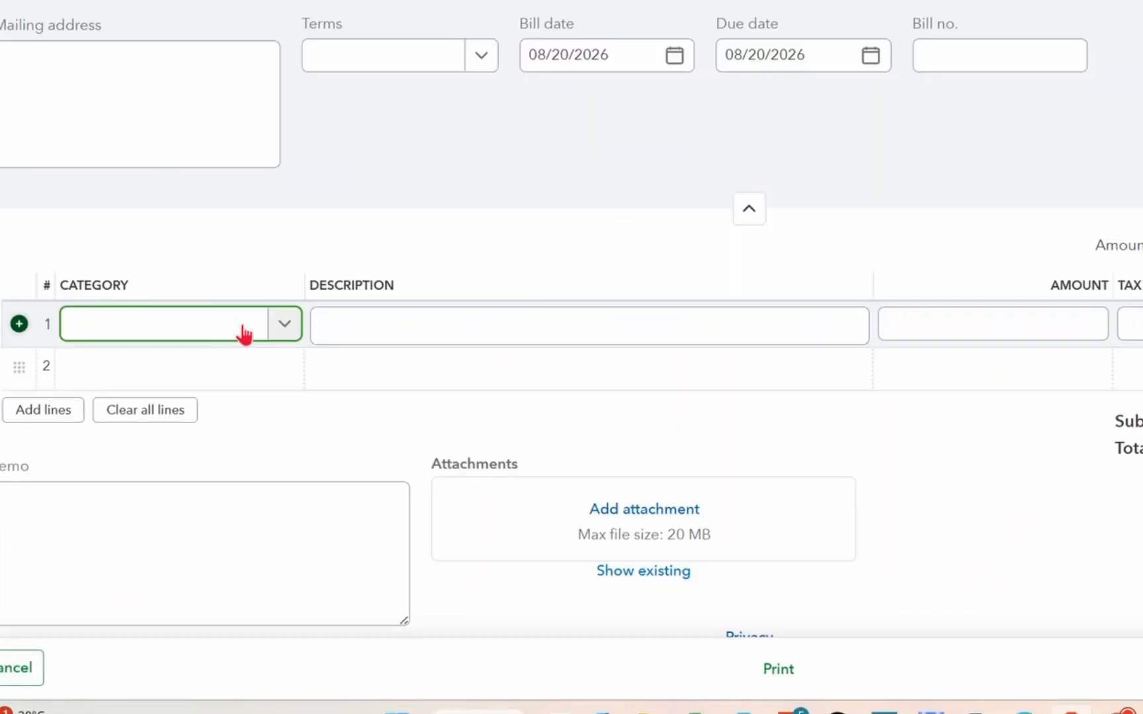
pyautogui.write('repai')
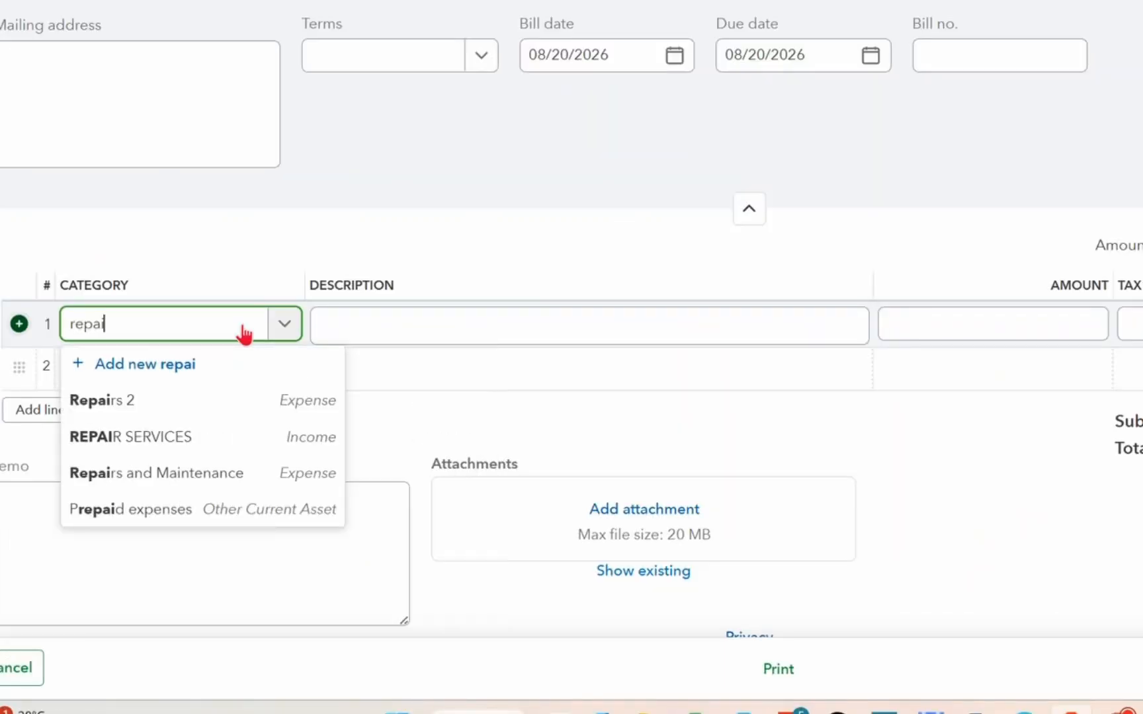
pyautogui.click(205, 509)
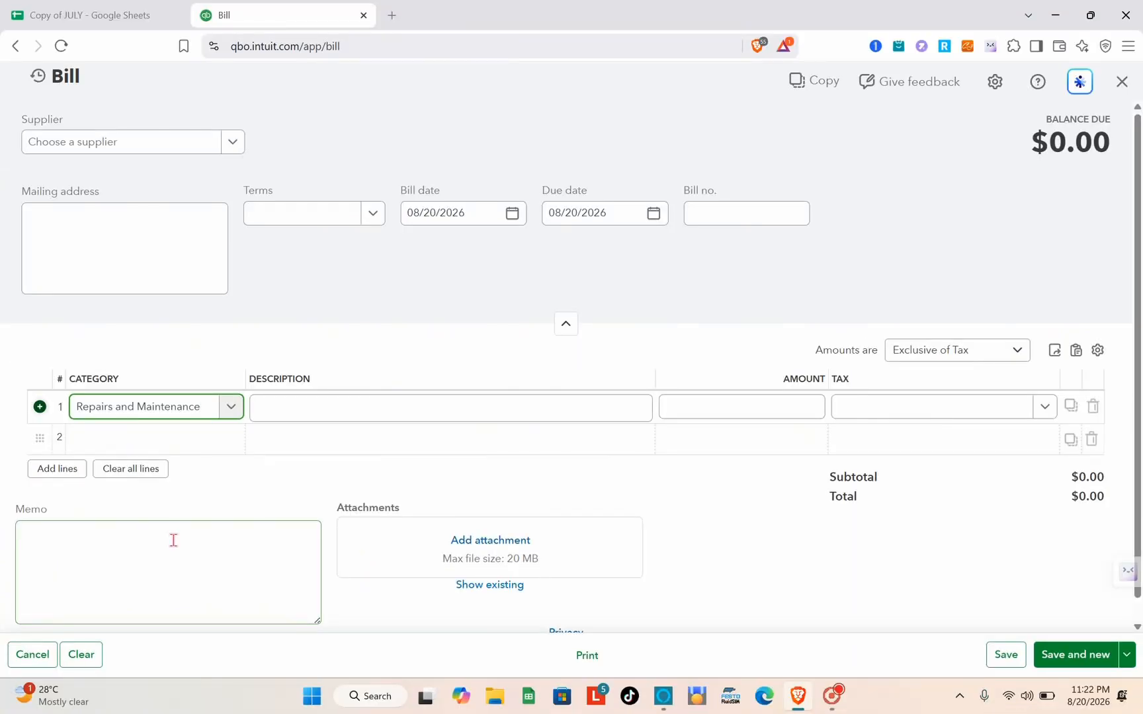
pyautogui.click(1122, 89)
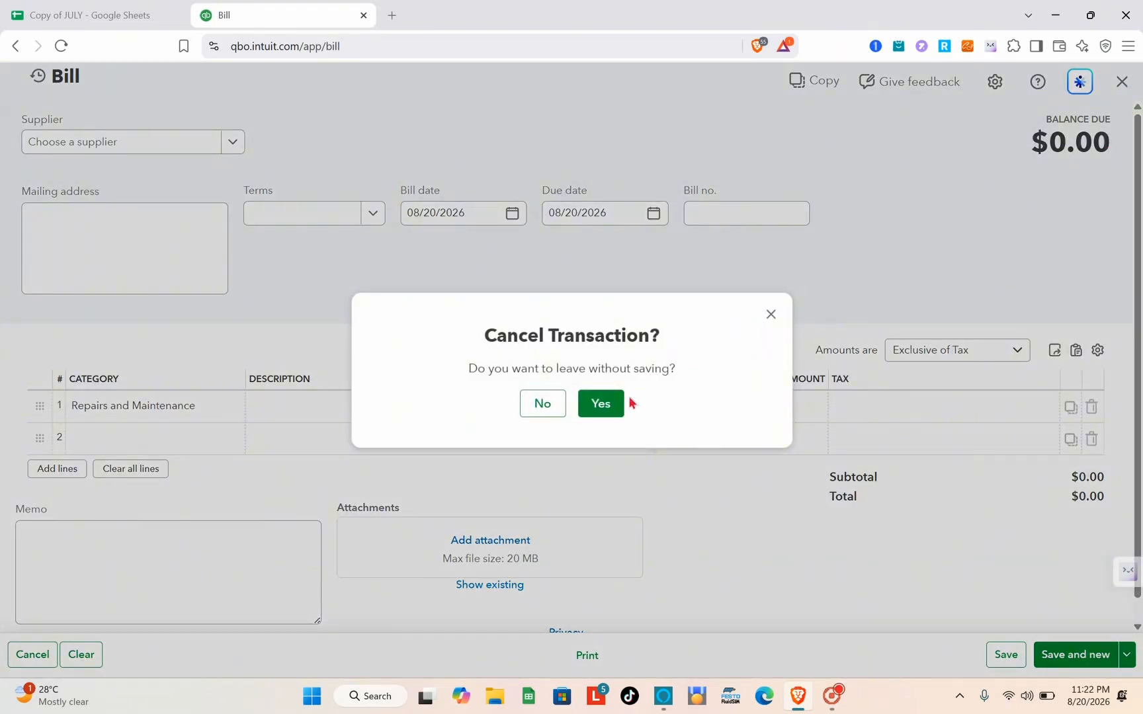
pyautogui.click(605, 406)
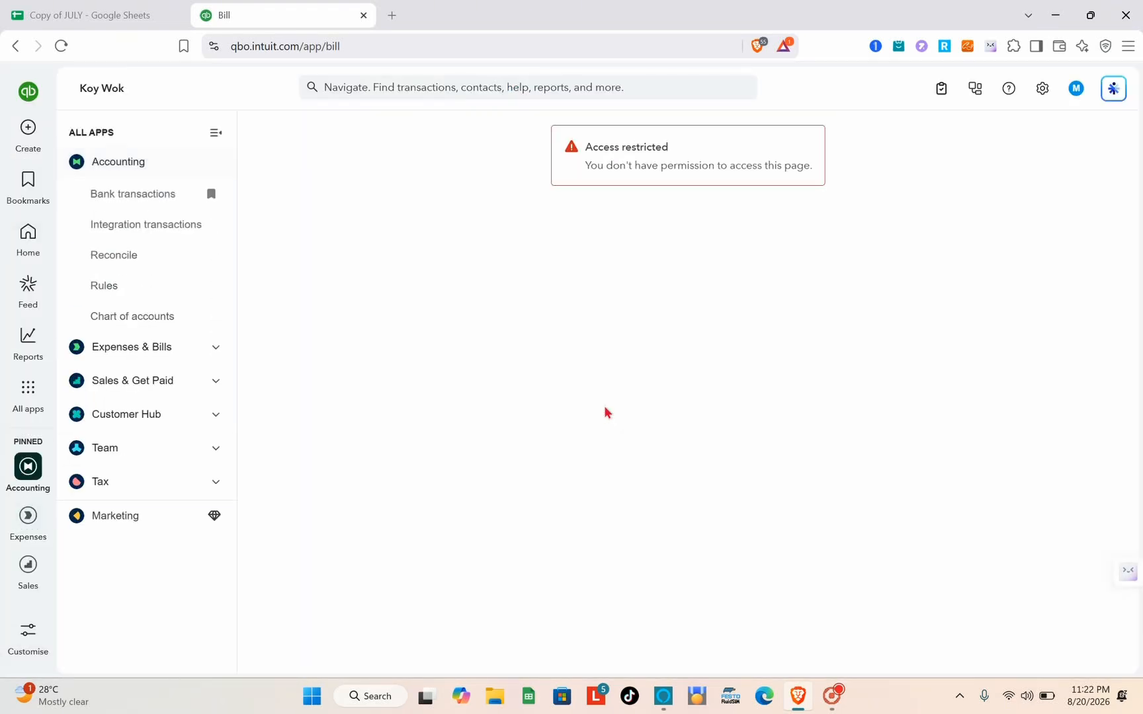